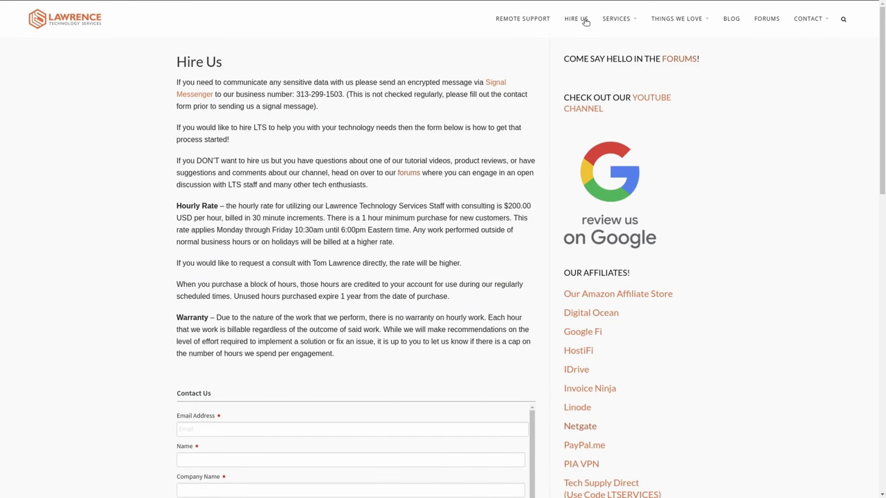
Step: Scroll the Hire Us page down to show the Contact Us form, Send button and footer
scroll(470, 203, down, 6)
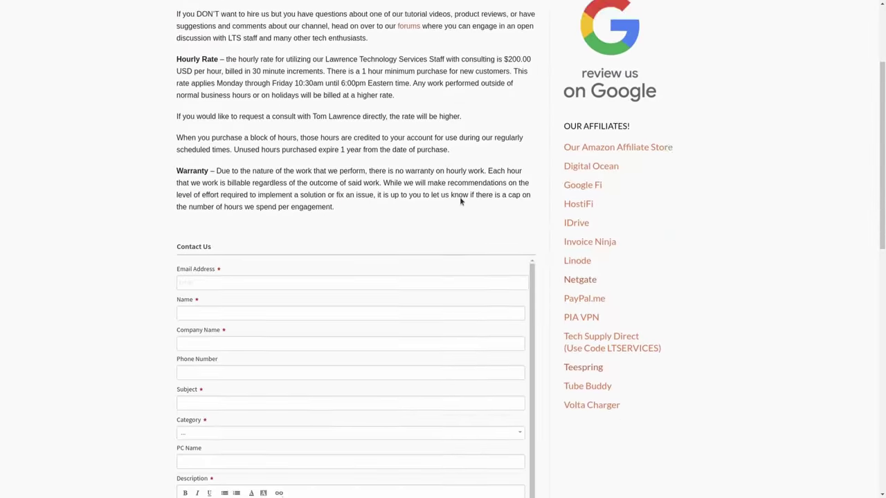
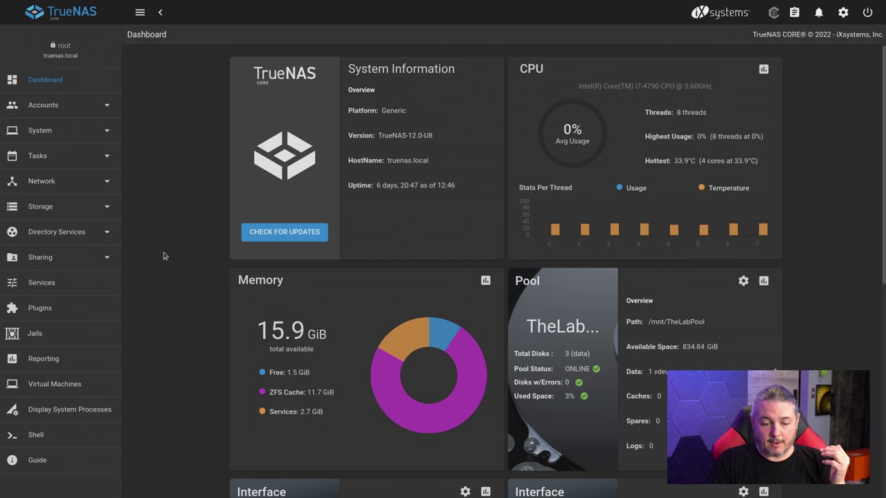
Step: Highlight the ZFS Cache, Services and Free figures in the memory breakdown
scroll(316, 212, down, 3)
drag(259, 208, 320, 211)
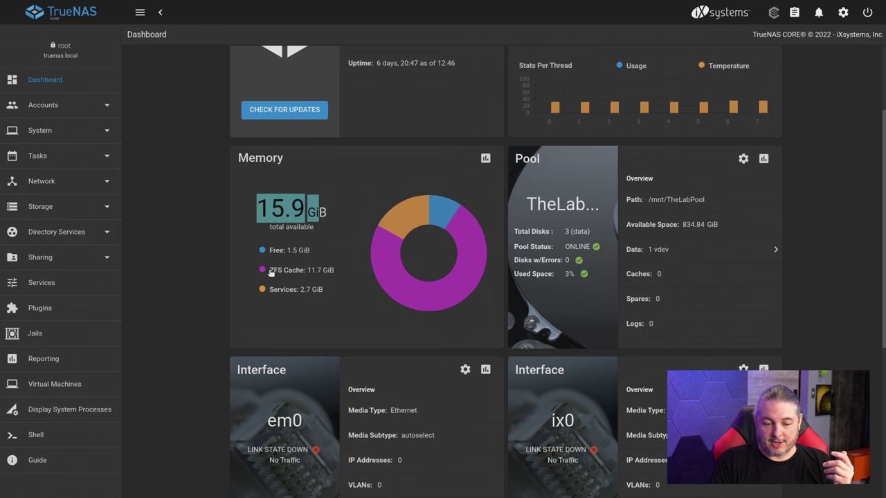
drag(270, 275, 362, 275)
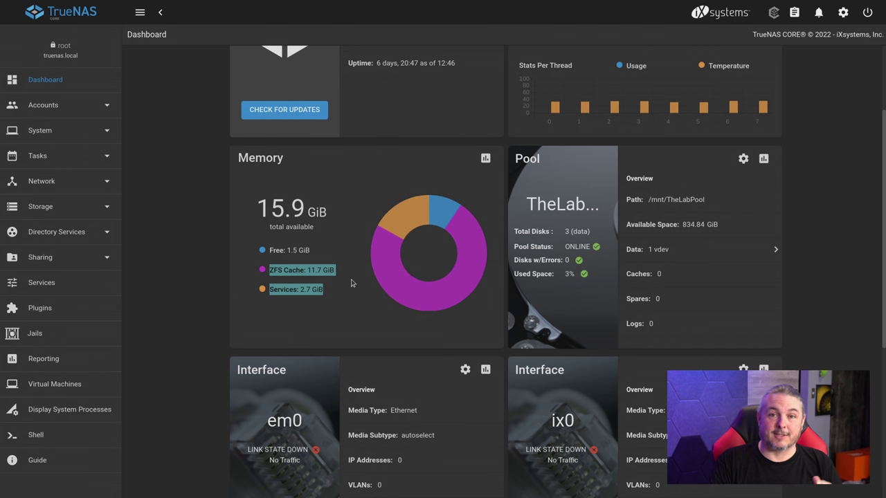
drag(268, 249, 351, 283)
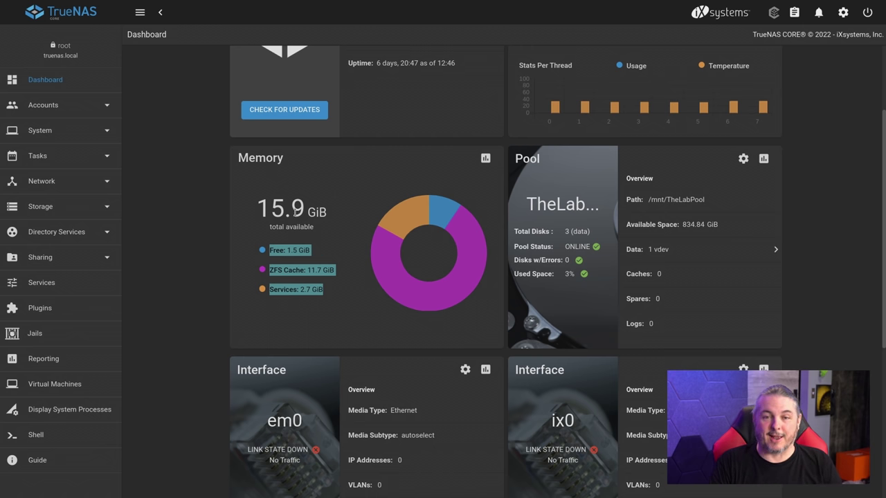
click(327, 282)
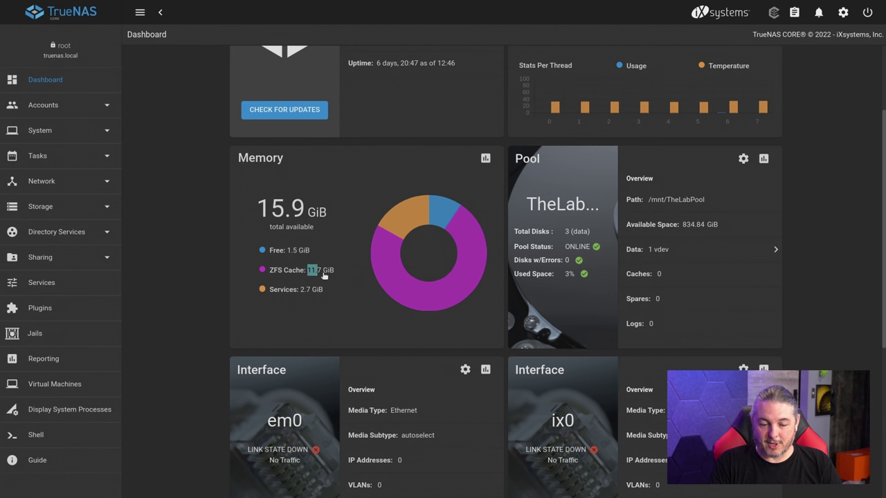
drag(330, 276, 336, 235)
scroll(344, 303, down, 1)
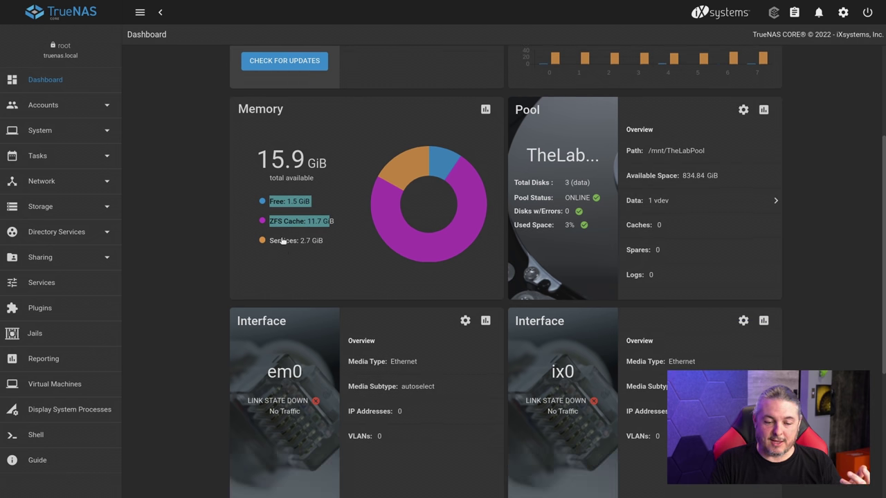
drag(275, 243, 355, 249)
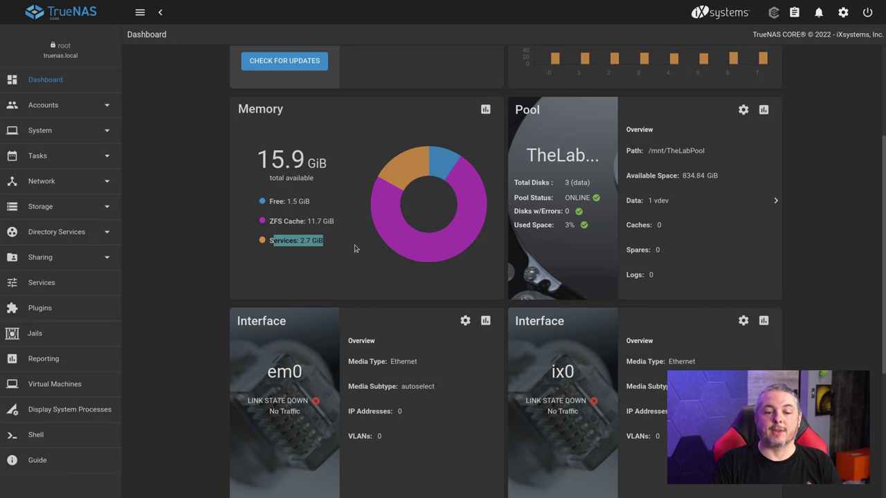
triple_click(355, 249)
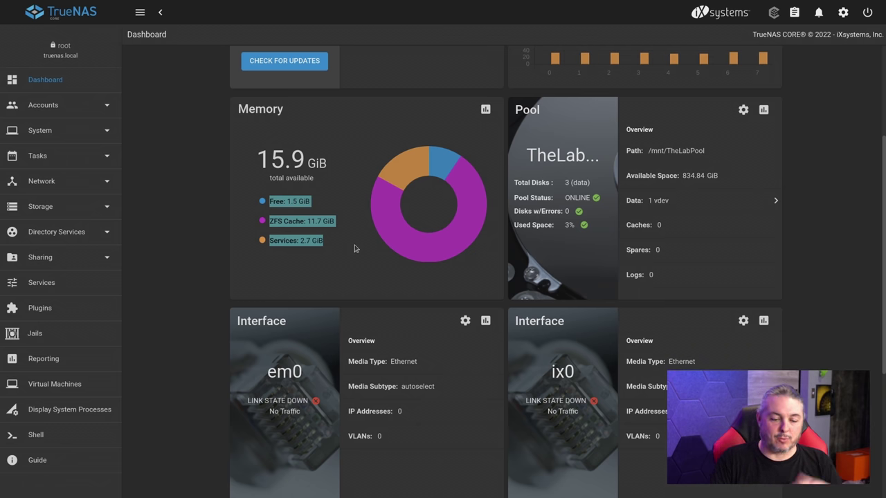
scroll(355, 248, up, 5)
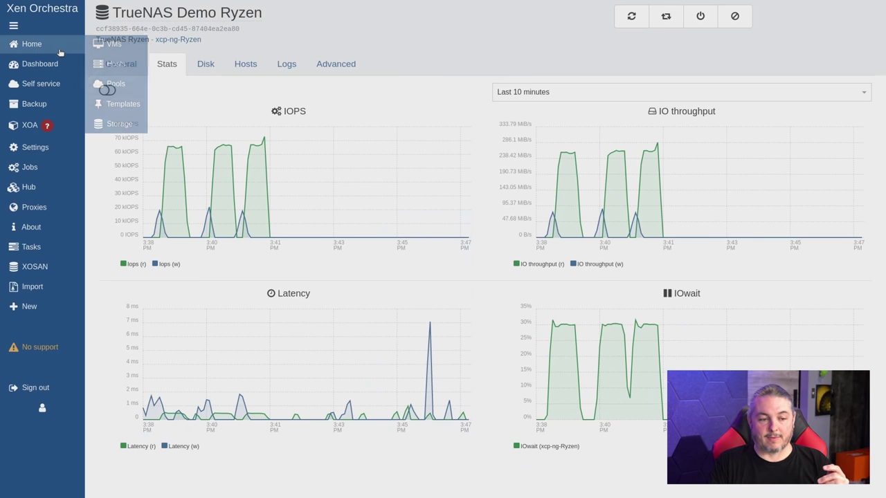
Step: Open the Ubuntu 20.04 Lab Phoronix on Ryzen VM's console with details hidden
click(60, 49)
click(189, 109)
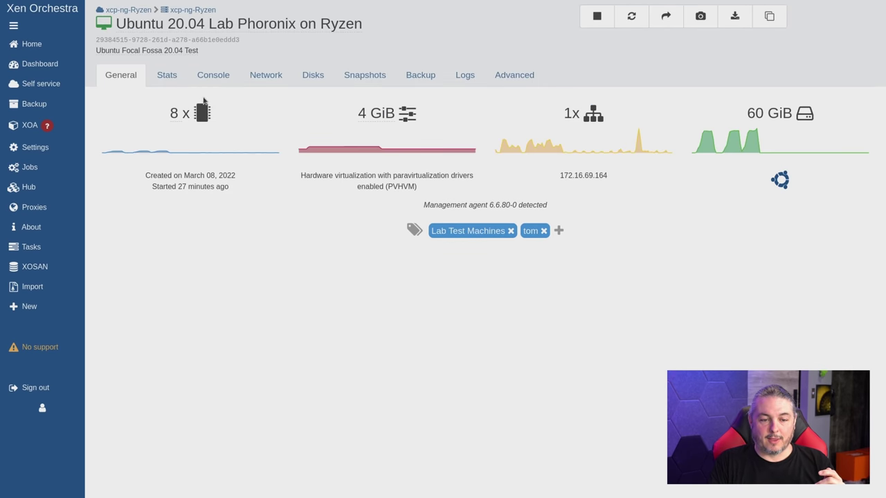
click(204, 77)
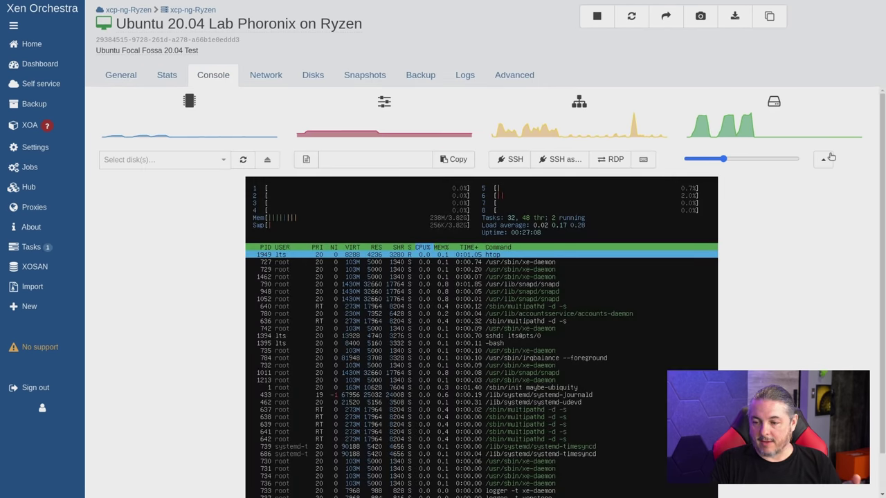
click(824, 159)
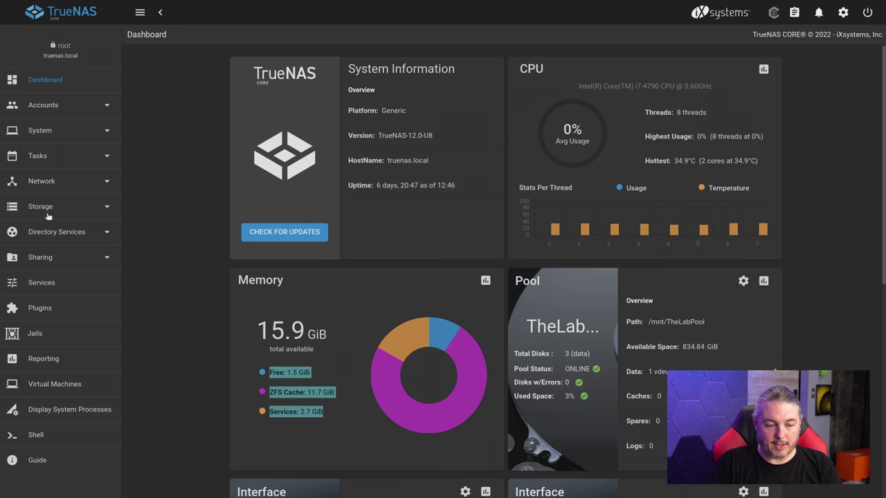
Step: Set the XenTest dataset's Sync option to Disabled, then return to the terminal
click(43, 205)
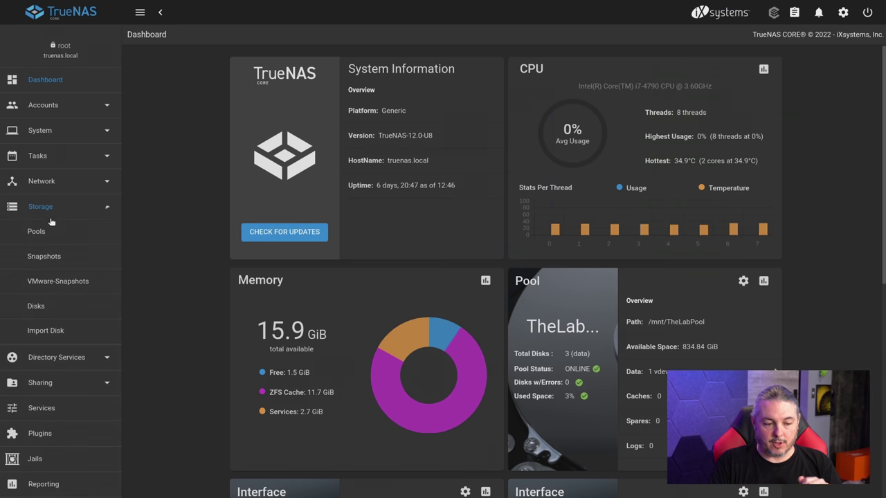
click(52, 234)
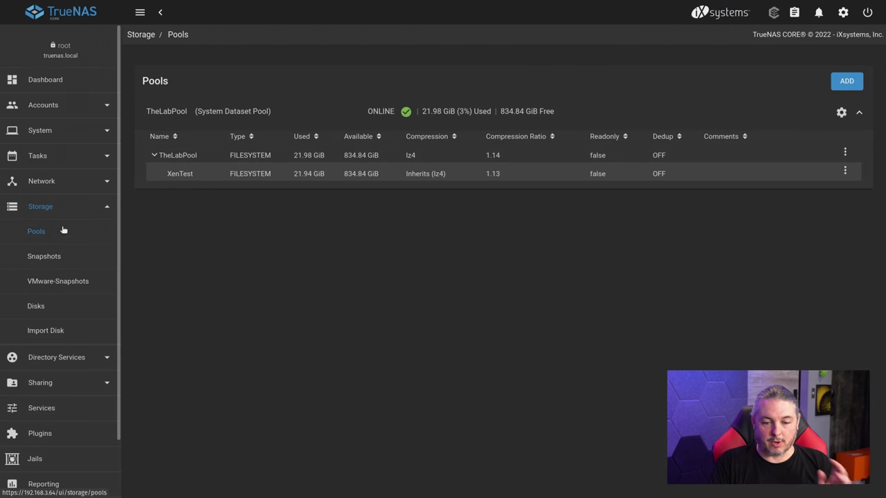
click(845, 171)
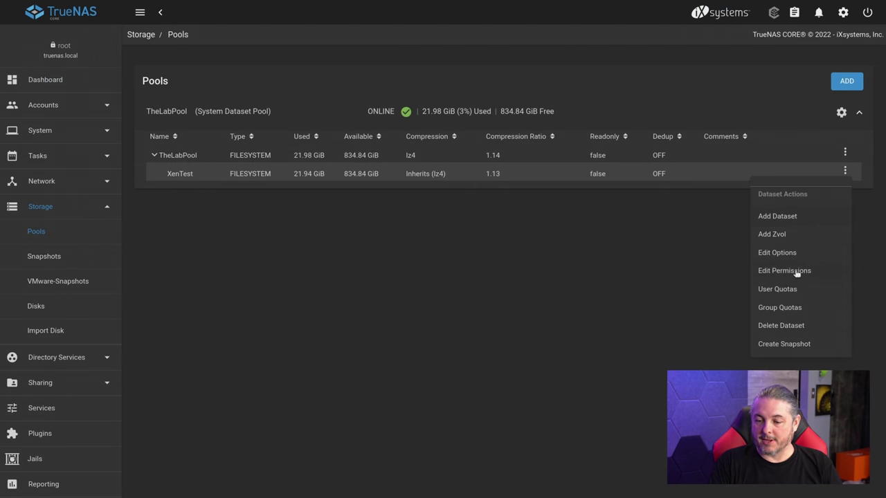
click(778, 253)
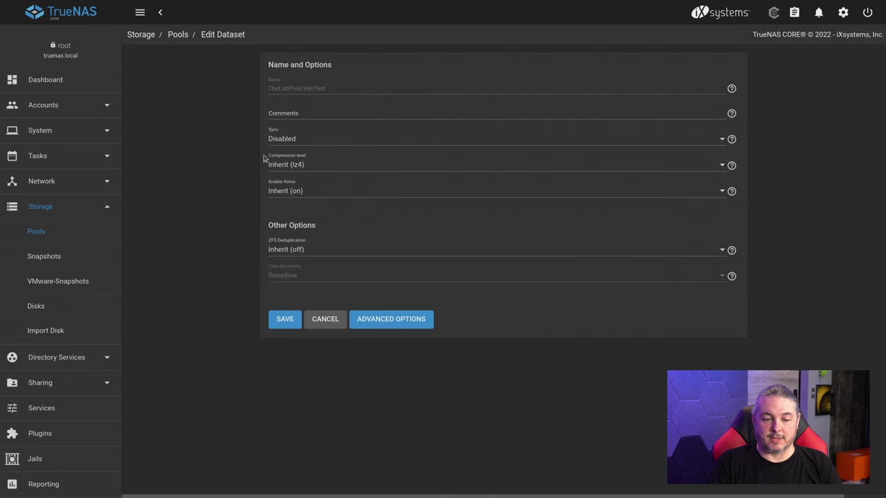
click(280, 141)
click(281, 143)
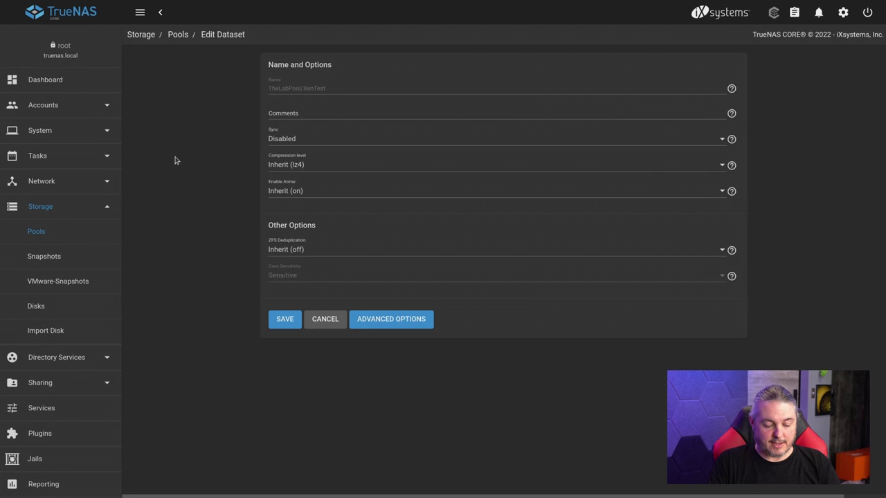
key(super)
click(611, 281)
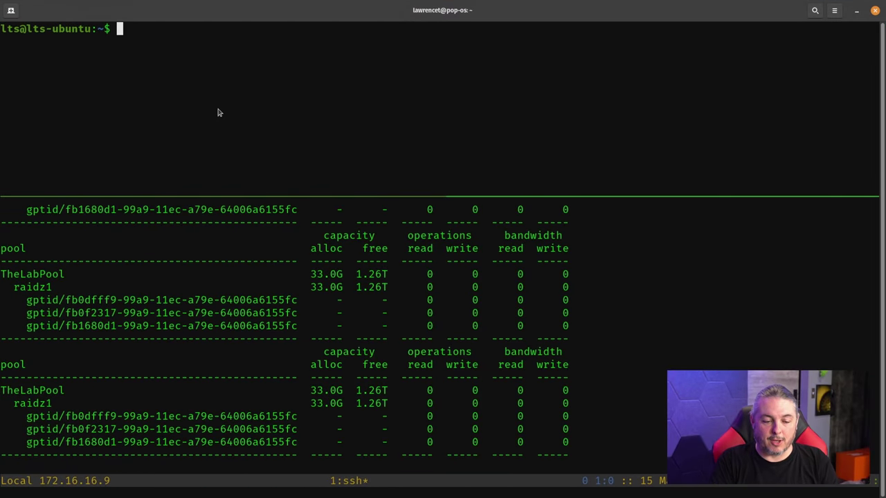
Step: Restart zpool iostat -v TheLabPool 1 in the lower pane and enlarge that pane
click(371, 454)
key(ctrl+c)
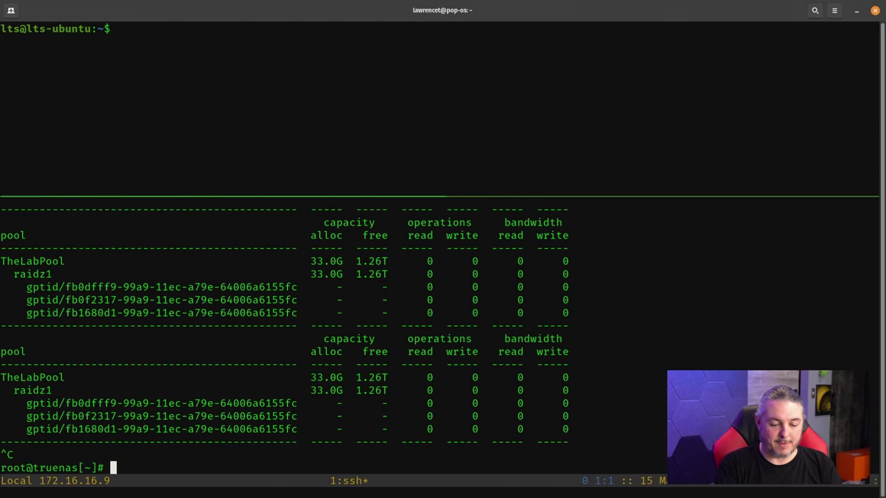
key(Up)
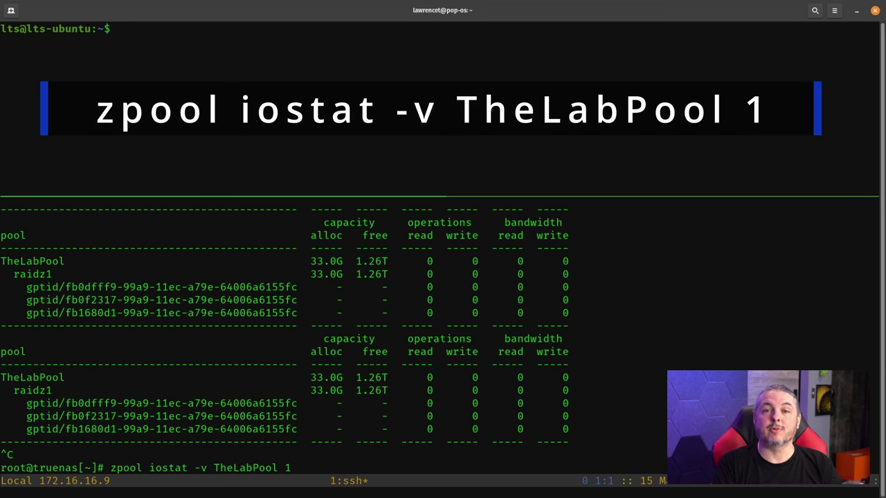
key(Return)
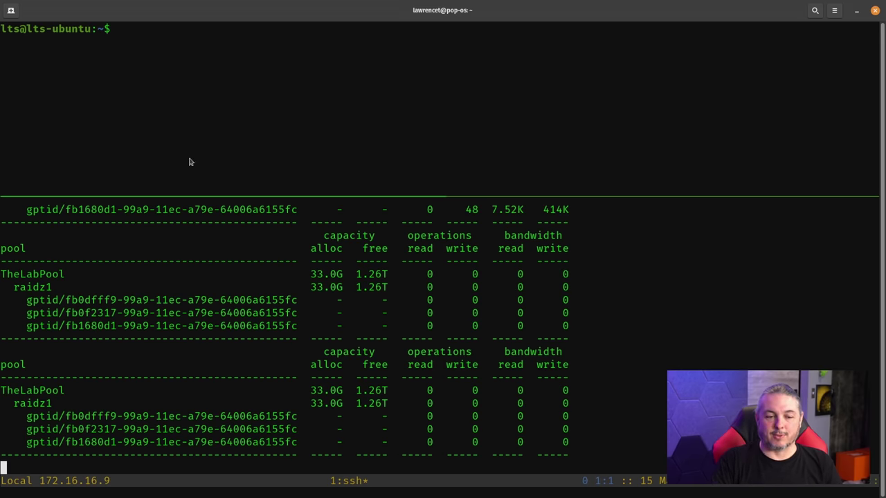
click(201, 83)
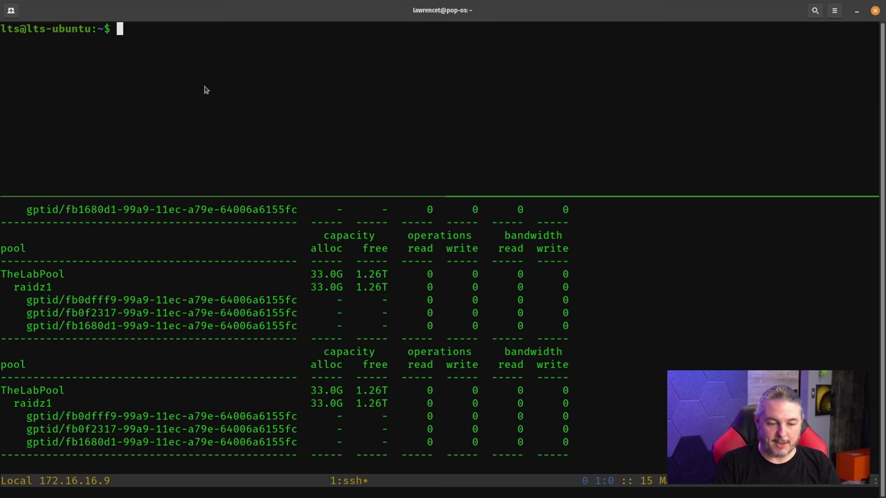
key(ctrl+b)
key(ctrl+Up)
key(ctrl+Up)
key(ctrl+Up)
key(ctrl+Up)
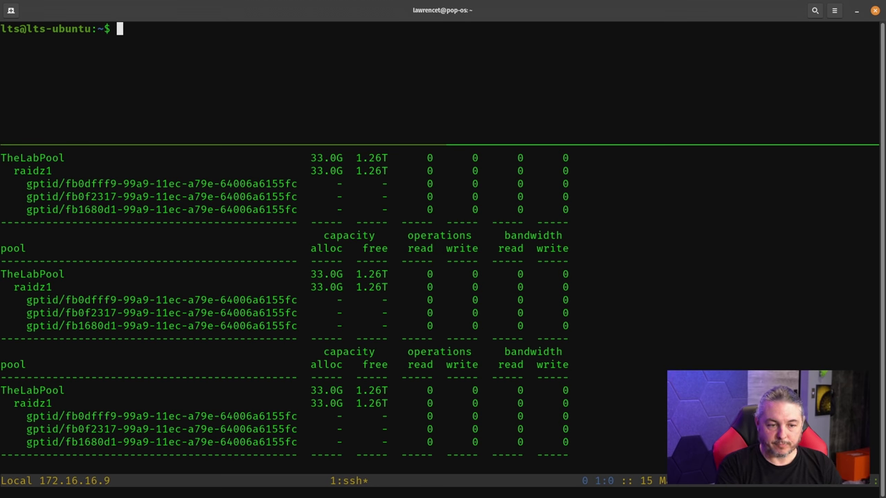
Step: Run ./Run_FIO.sh in the upper pane and note its 93.1 MiB/s write result
text(./Fi)
key(BackSpace)
key(BackSpace)
text(R)
key(Tab)
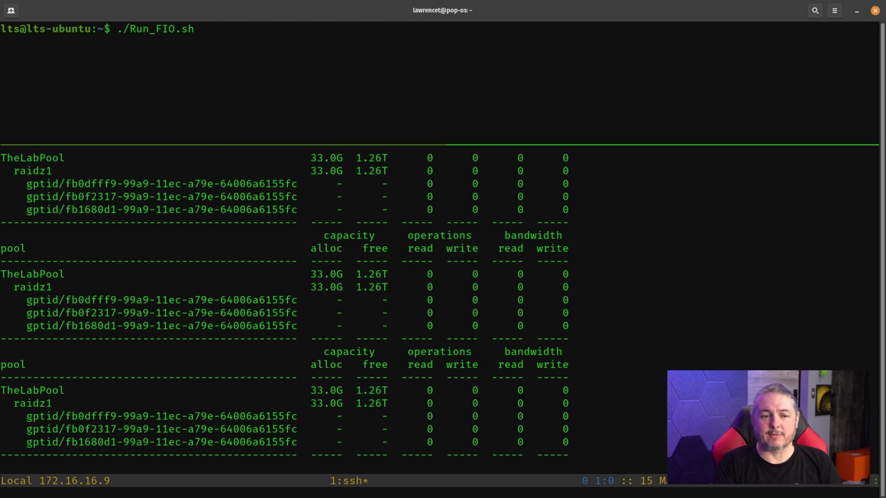
key(Return)
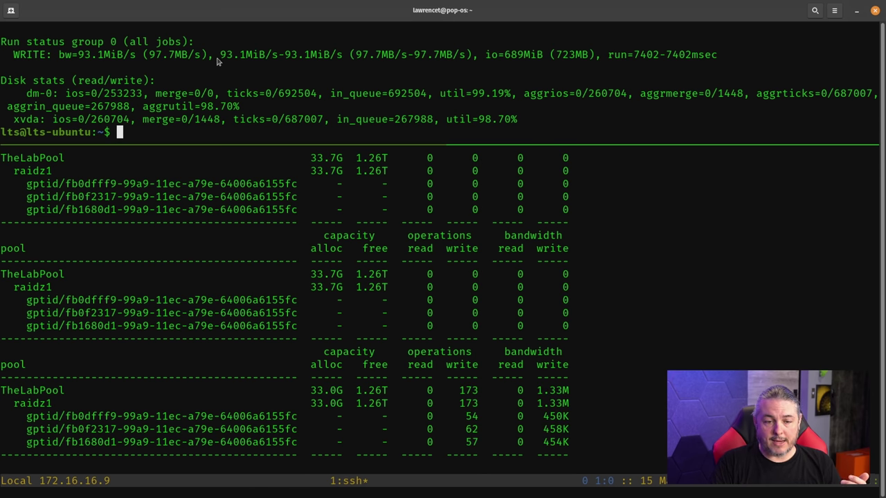
drag(217, 56, 722, 55)
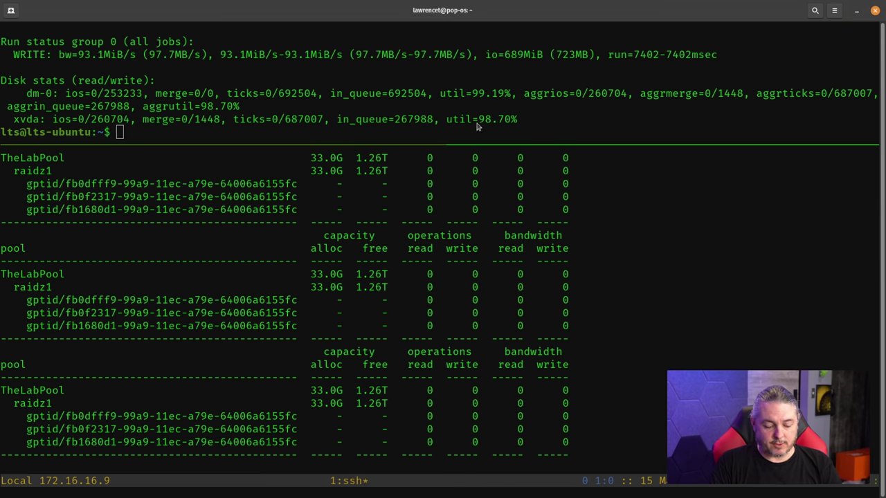
key(super)
click(276, 249)
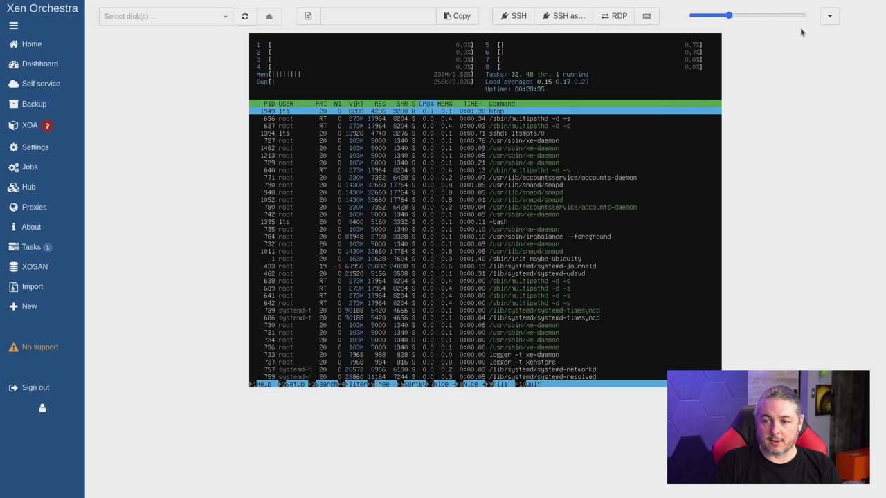
Step: View the TrueNAS Demo Ryzen storage's Stats graphs, reached through the VM's Disks tab
click(823, 15)
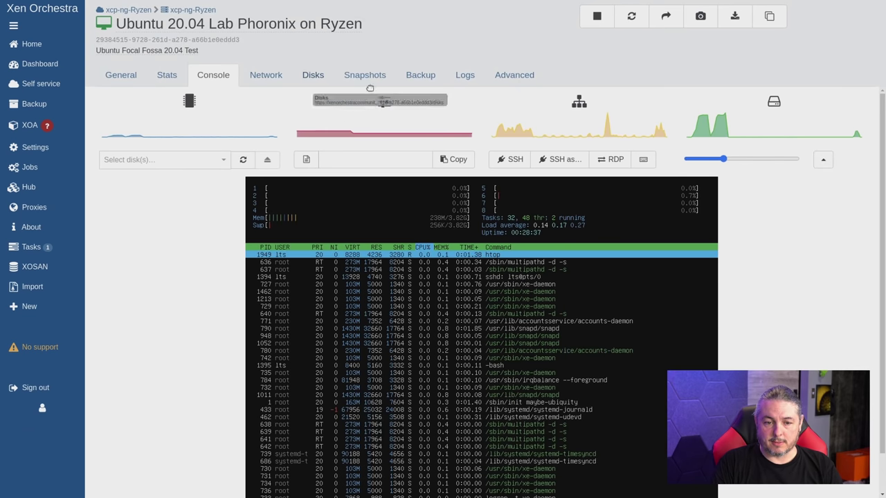
click(316, 77)
click(553, 209)
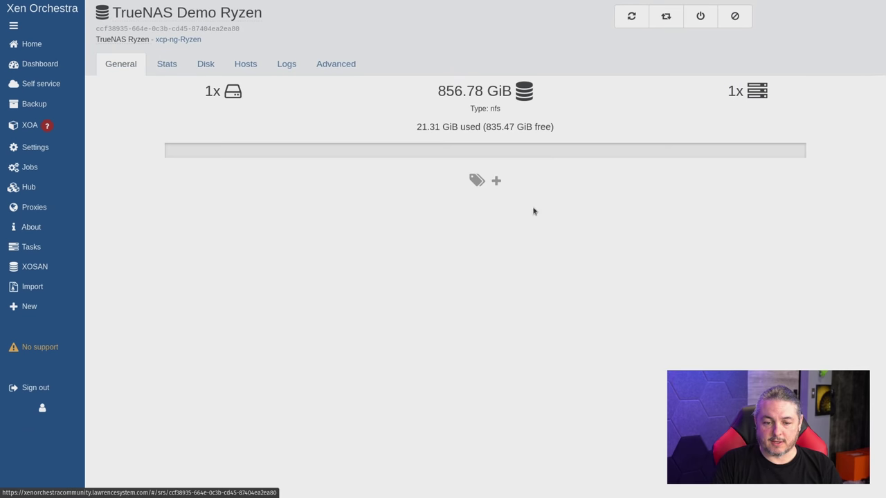
click(167, 65)
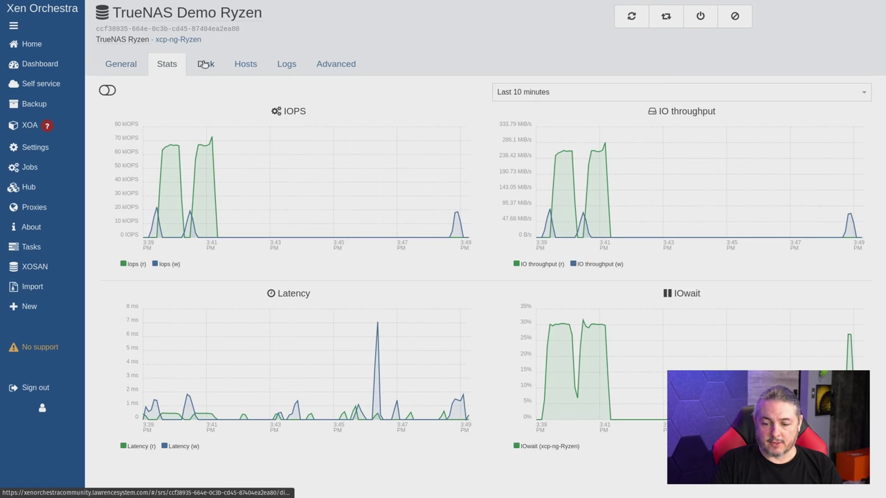
mouse_move(846, 215)
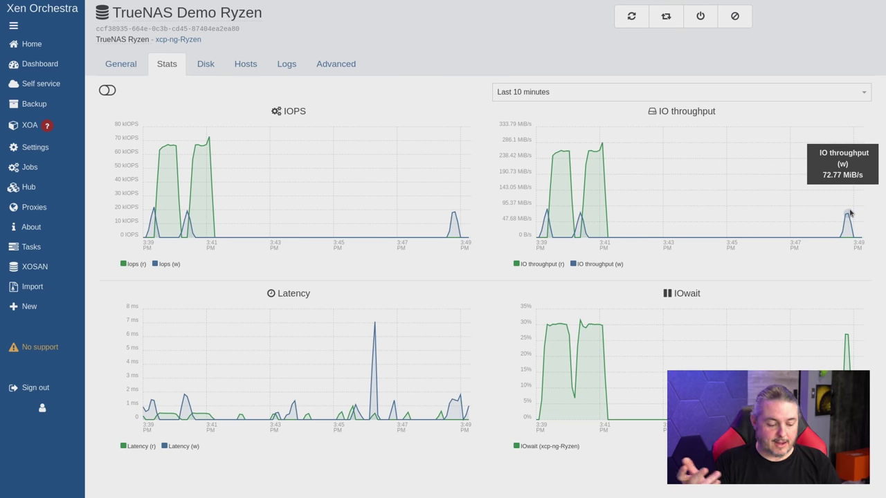
key(ctrl+Tab)
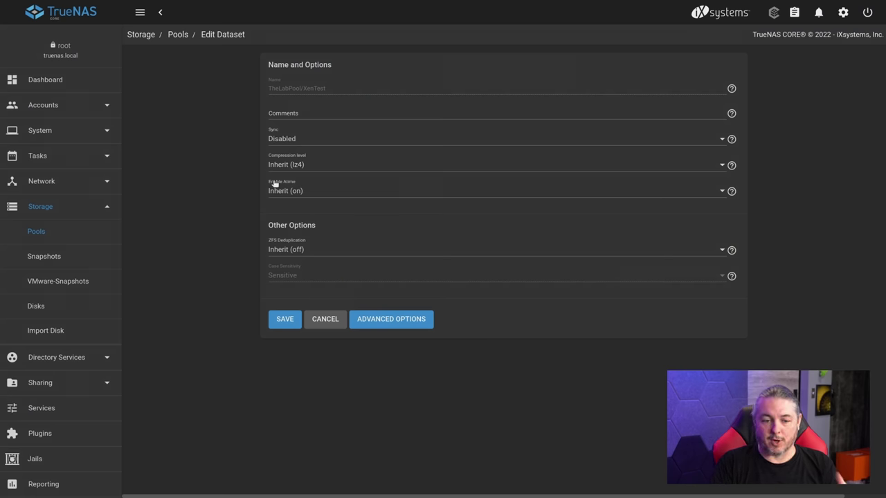
Step: Change XenTest's Sync from Disabled to Always and save the dataset
click(286, 142)
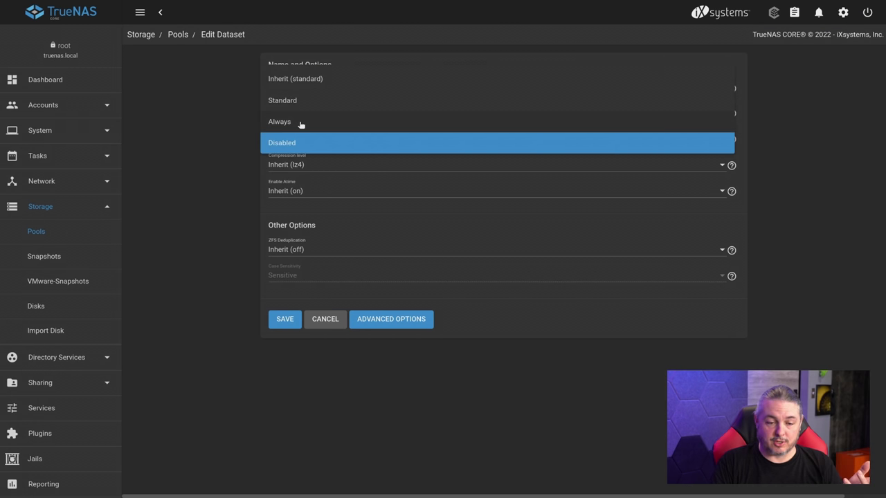
click(300, 123)
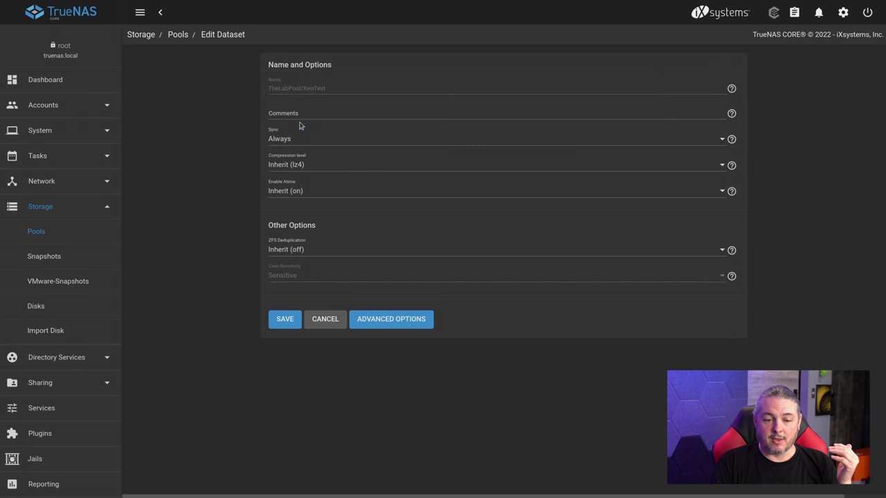
click(286, 318)
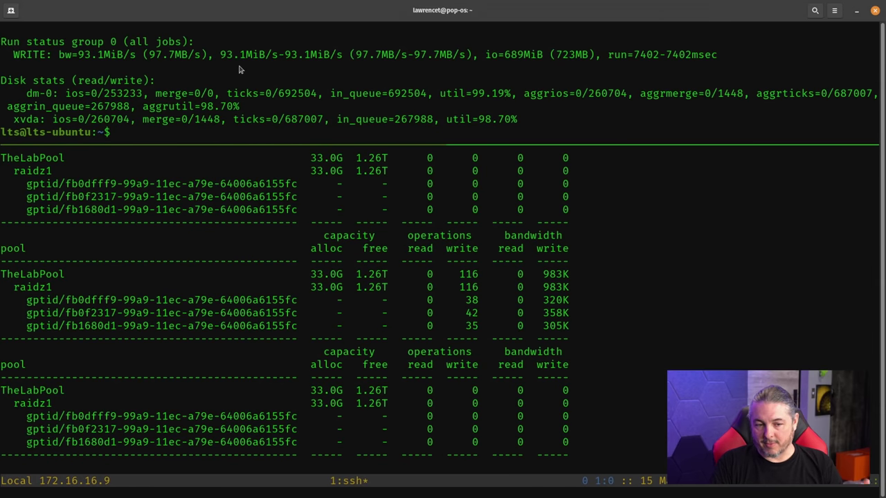
Step: Run the Run_FIO.sh random-write test while TheLabPool's iostat shows heavy writes
text(./R)
key(Tab)
key(Return)
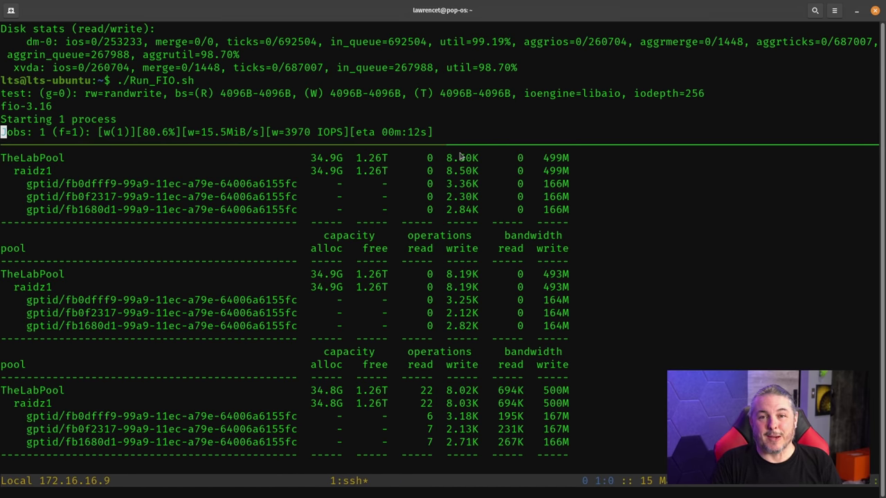
key(super)
Step: Check in the Disks list that the 13.41 GiB nvd0 drive has no pool, unlike ada1
click(277, 225)
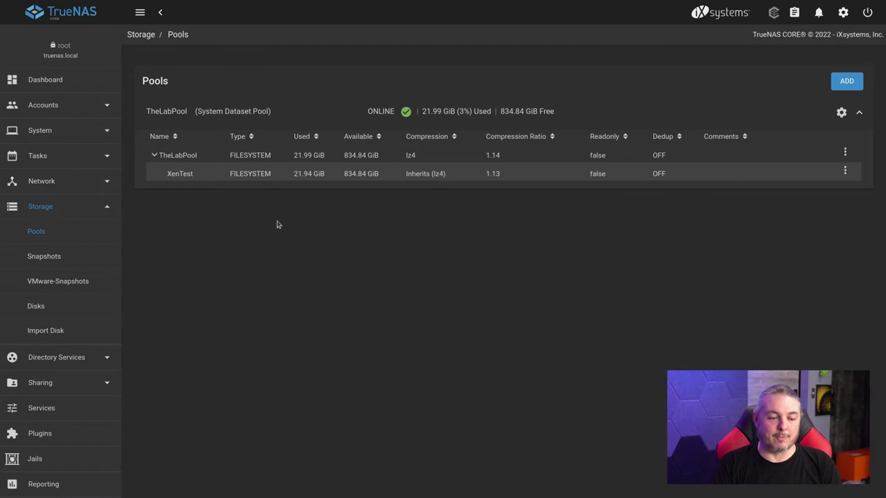
click(31, 306)
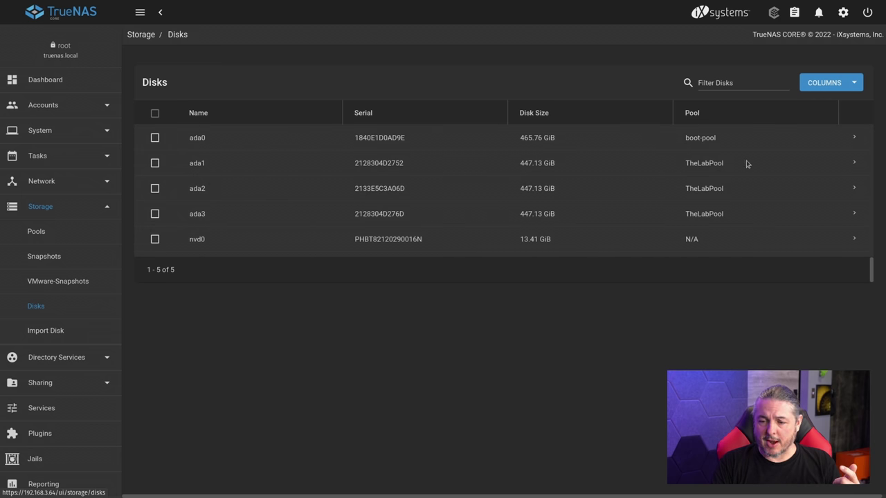
double_click(704, 163)
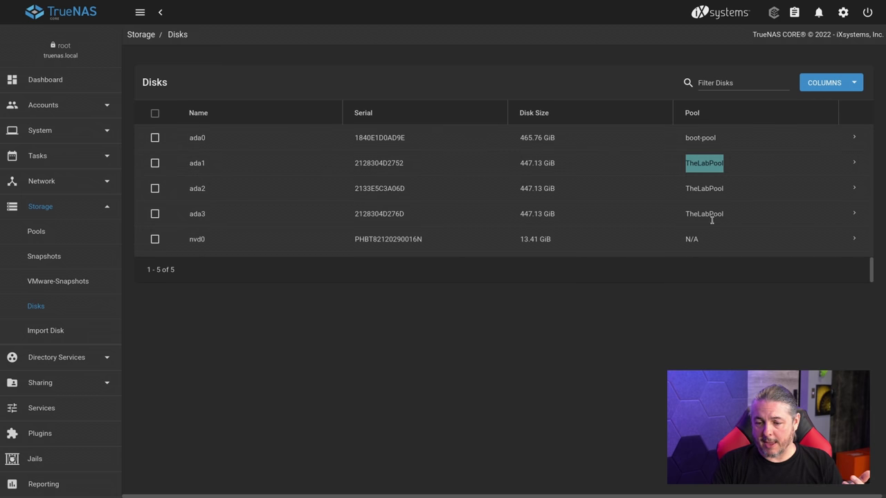
double_click(379, 239)
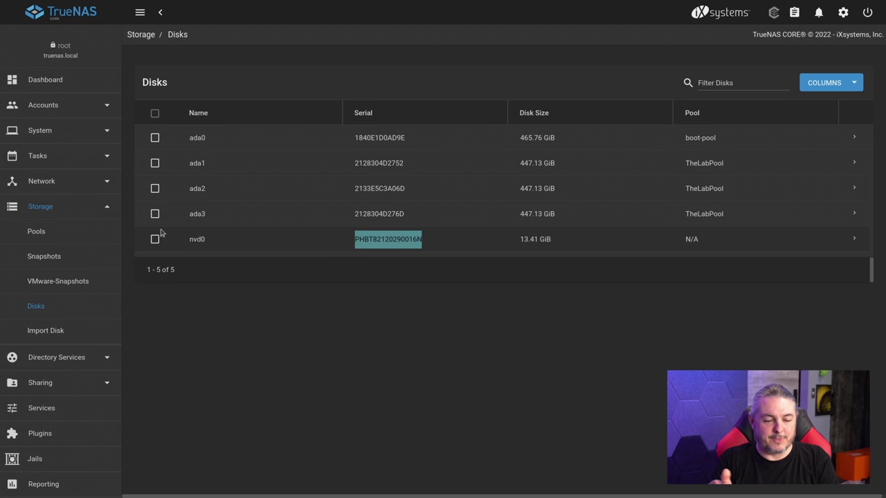
click(50, 232)
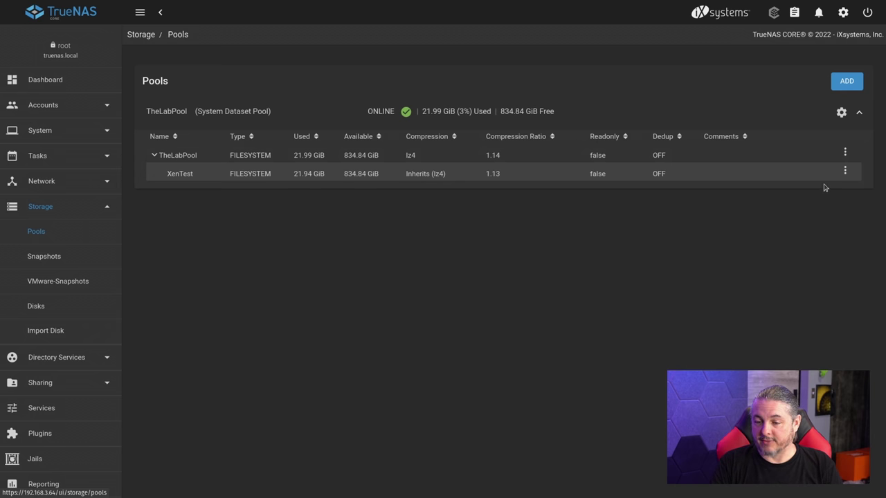
Step: Add a Log vdev to TheLabPool's layout and move nvd0 into it
click(842, 114)
click(772, 195)
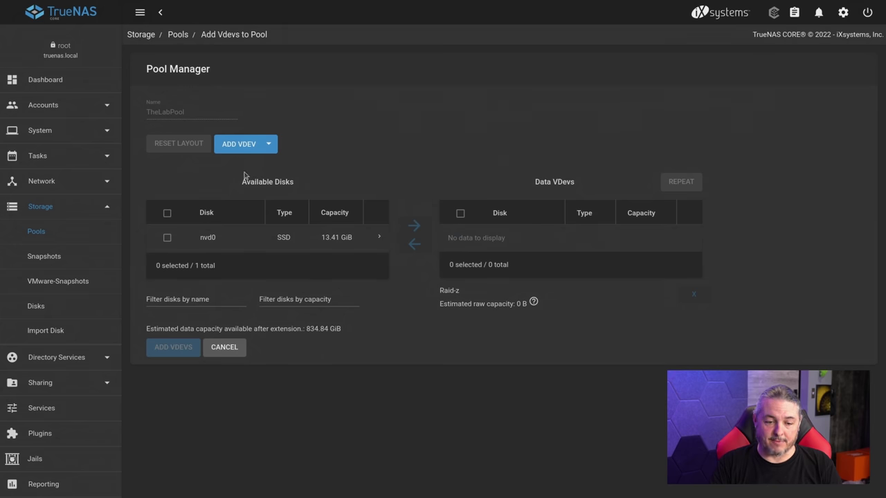
click(250, 150)
click(270, 268)
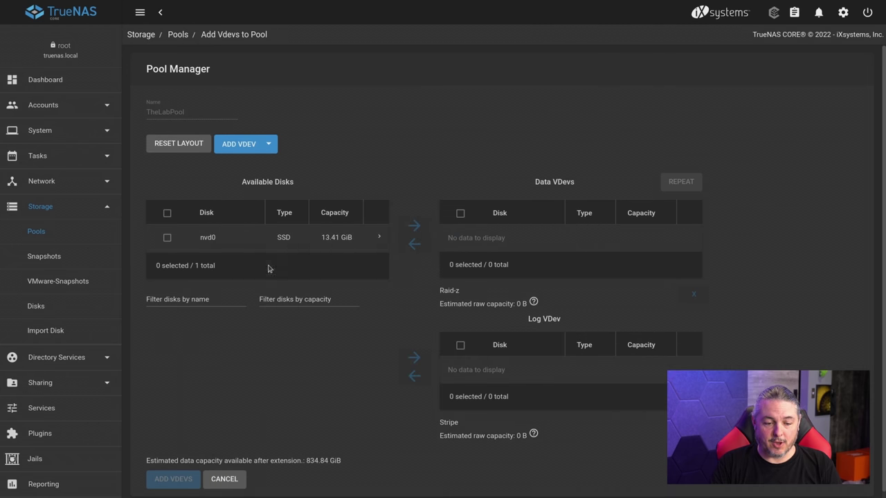
click(167, 238)
scroll(408, 314, down, 1)
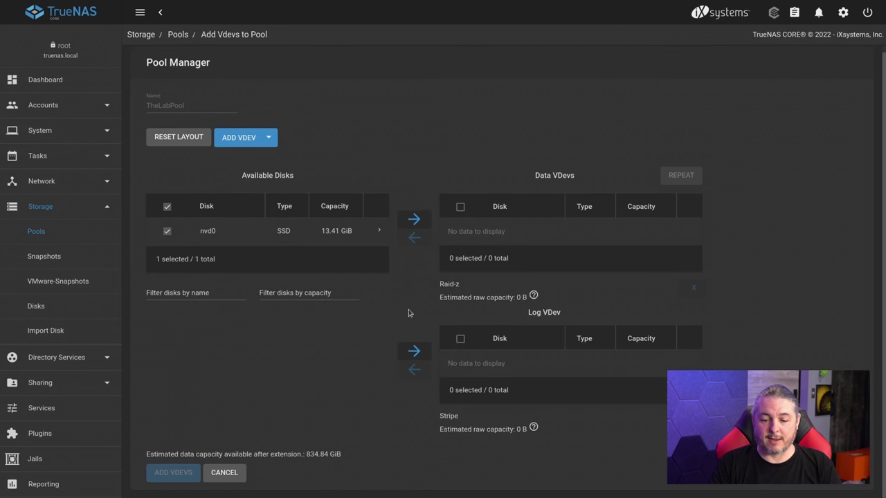
click(415, 352)
Step: Force the stripe log layout, confirming the data-loss warning override
scroll(419, 356, down, 1)
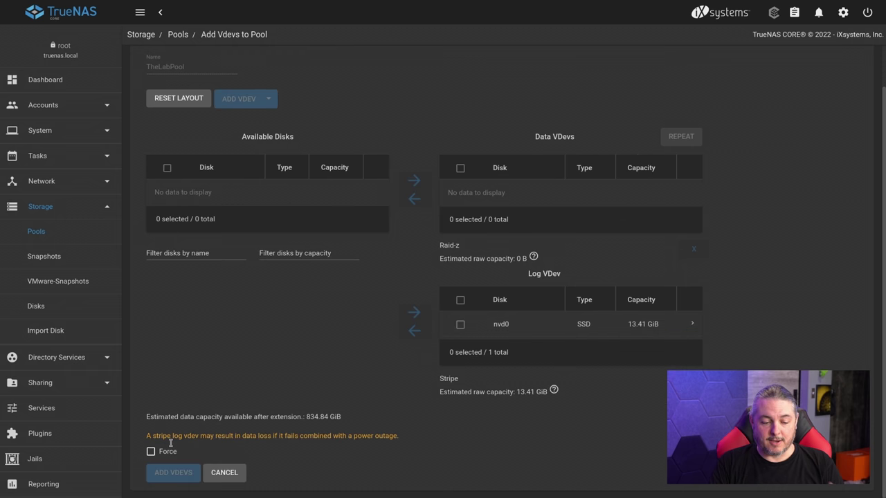
drag(141, 441, 394, 434)
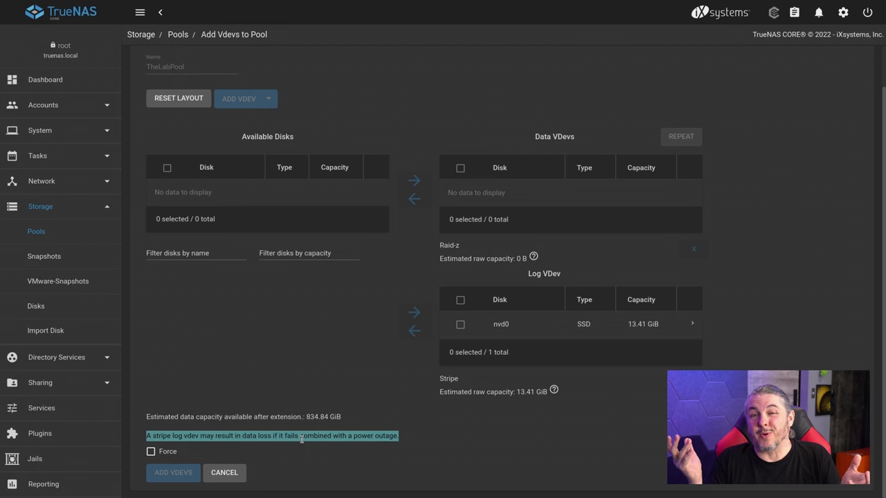
click(169, 453)
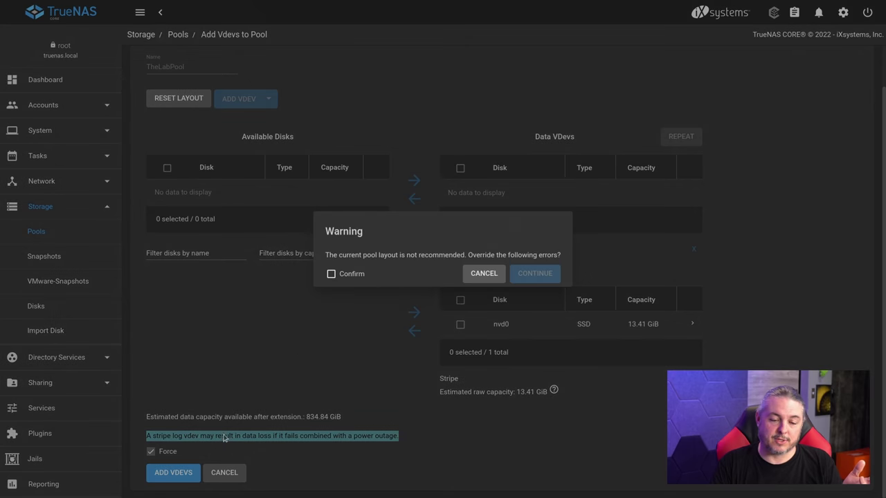
click(337, 274)
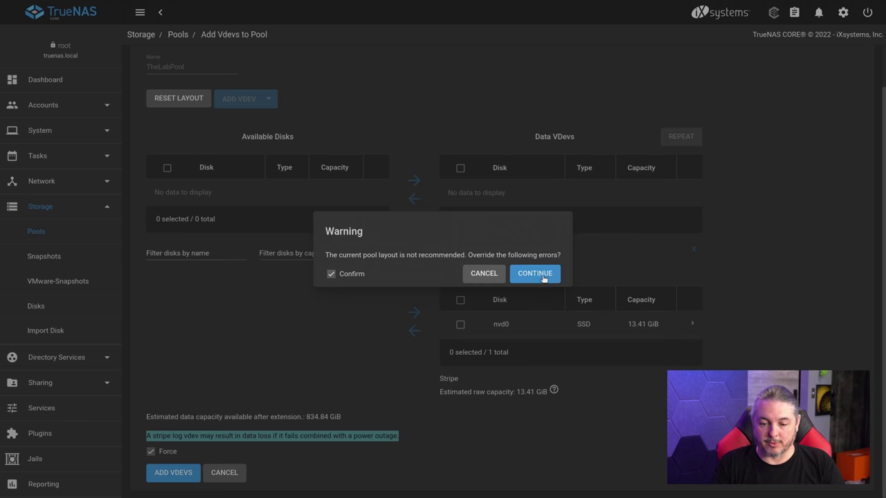
click(535, 274)
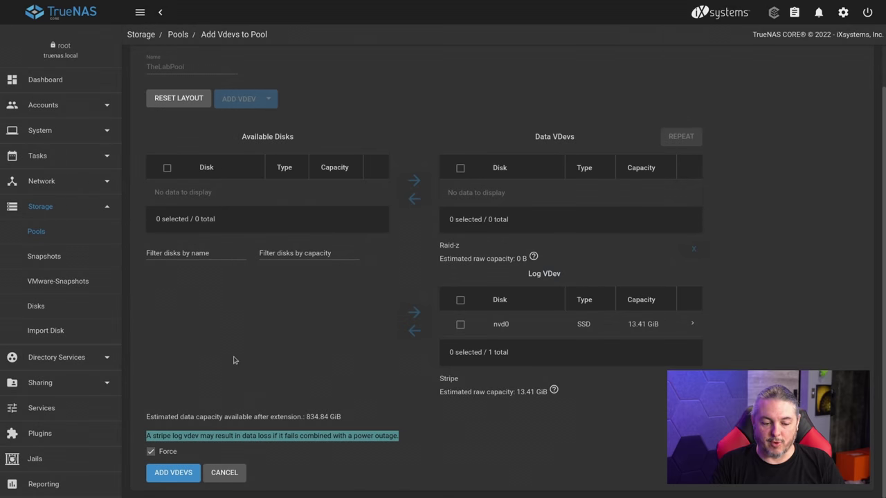
Step: Submit the new vdev and confirm the erase warning to attach nvd0 as TheLabPool's log
click(186, 473)
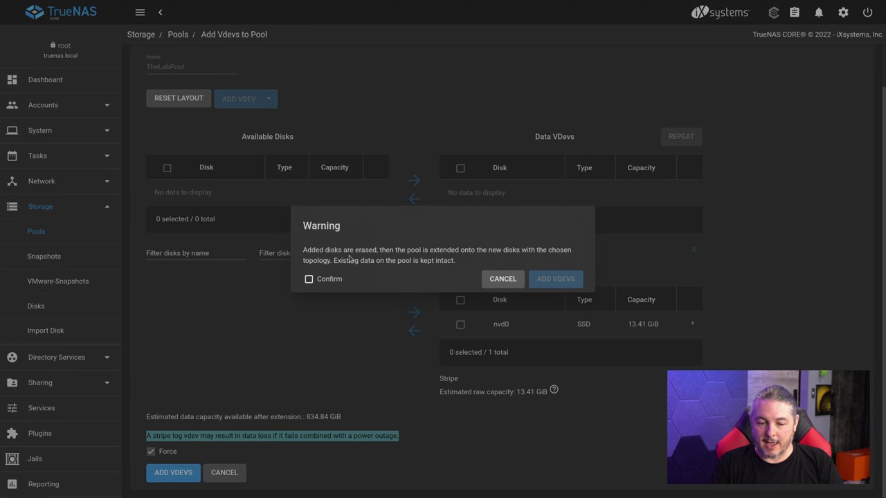
click(308, 279)
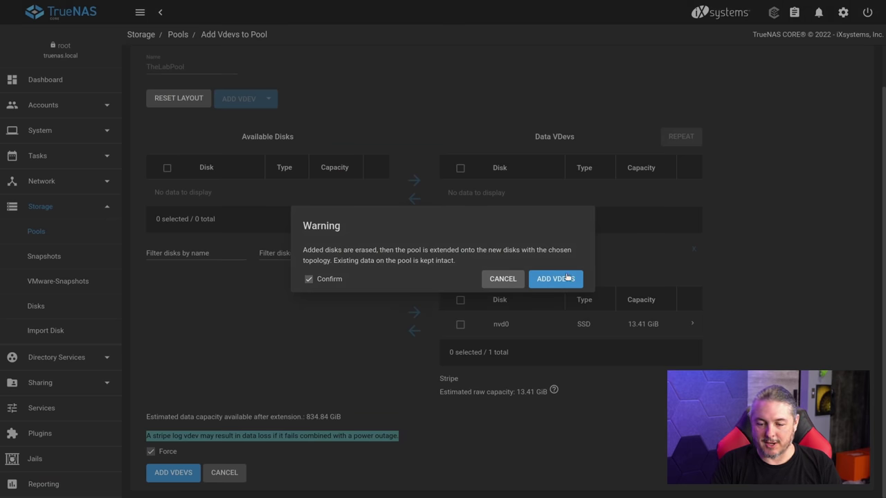
click(565, 277)
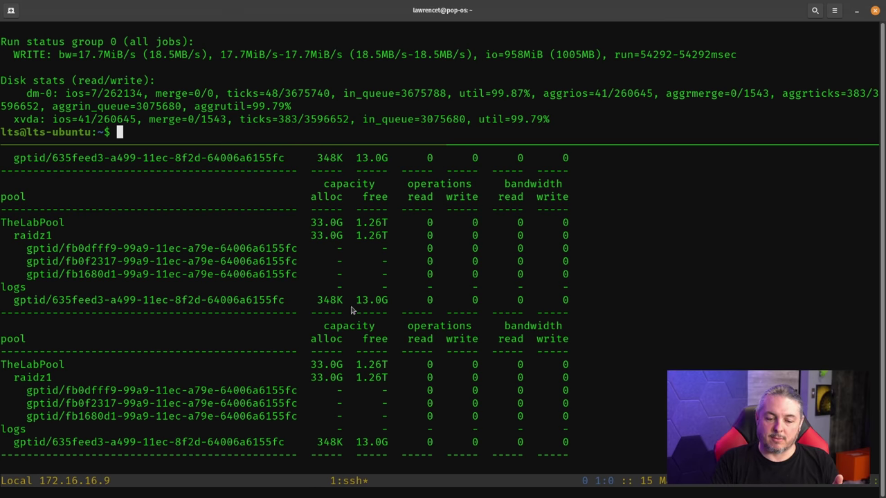
Step: Rerun ./Run_FIO.sh with the log device present, getting 64.4 MiB/s writes
text(./Run_FIO.sh)
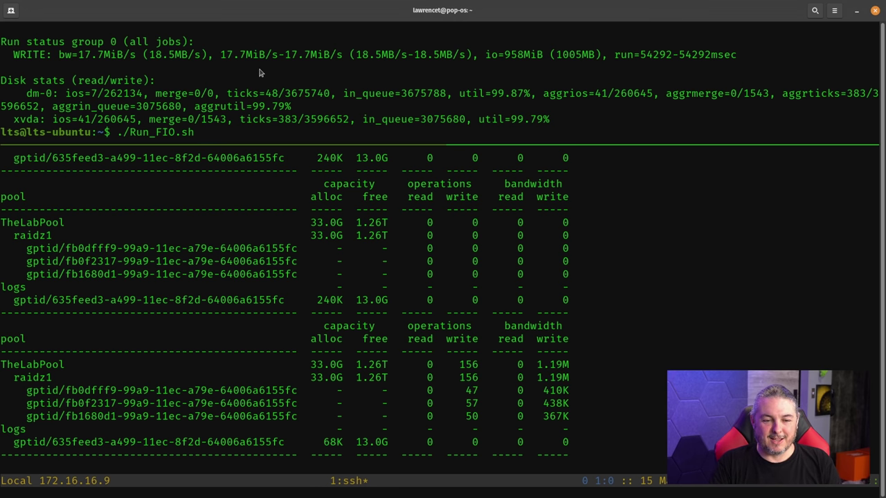
key(Return)
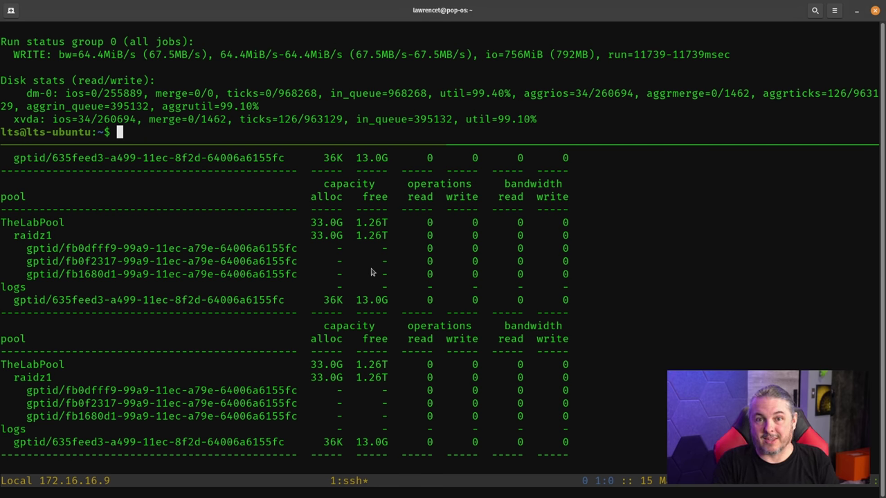
Step: Remove the nvd0p1 log device from TheLabPool through its Status page, confirming the removal
key(super)
click(340, 297)
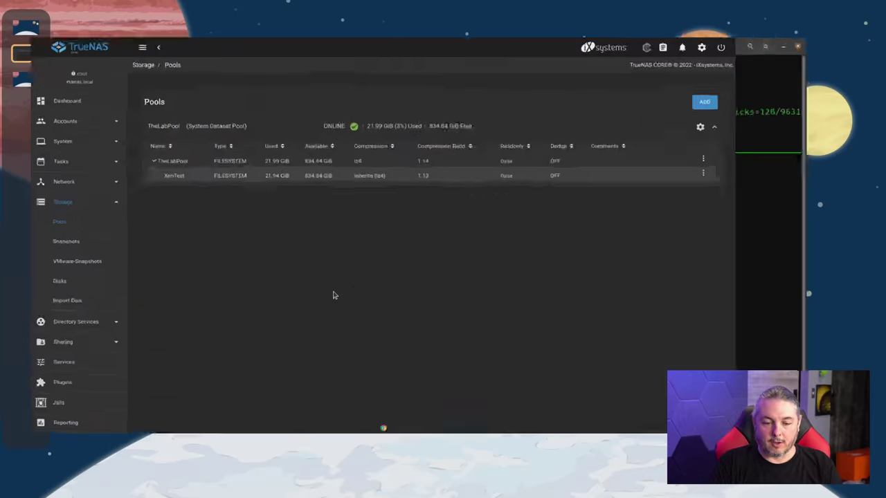
click(841, 113)
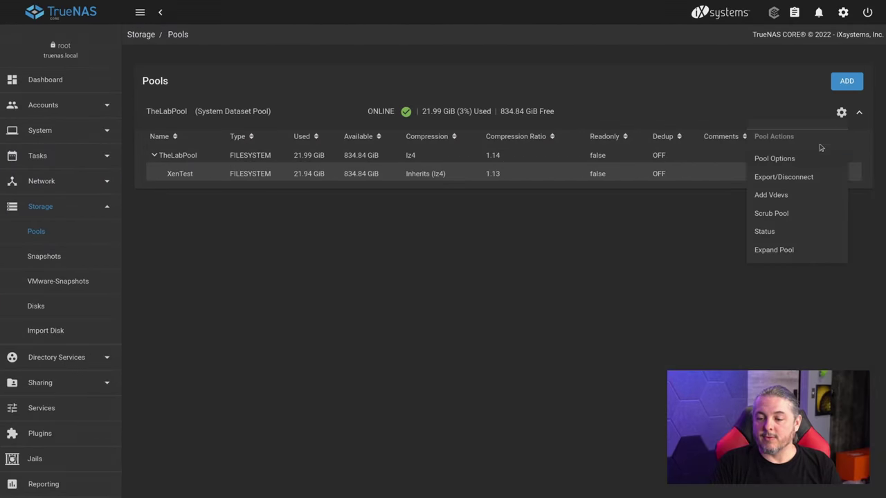
click(780, 234)
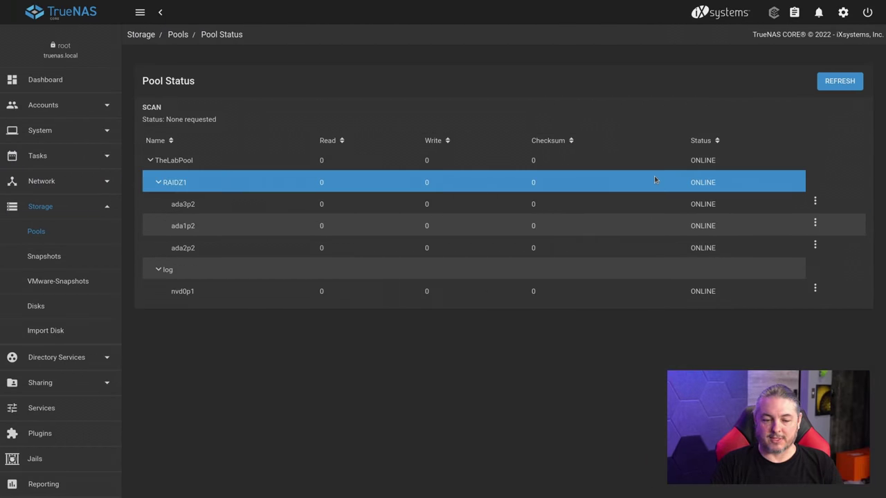
click(815, 290)
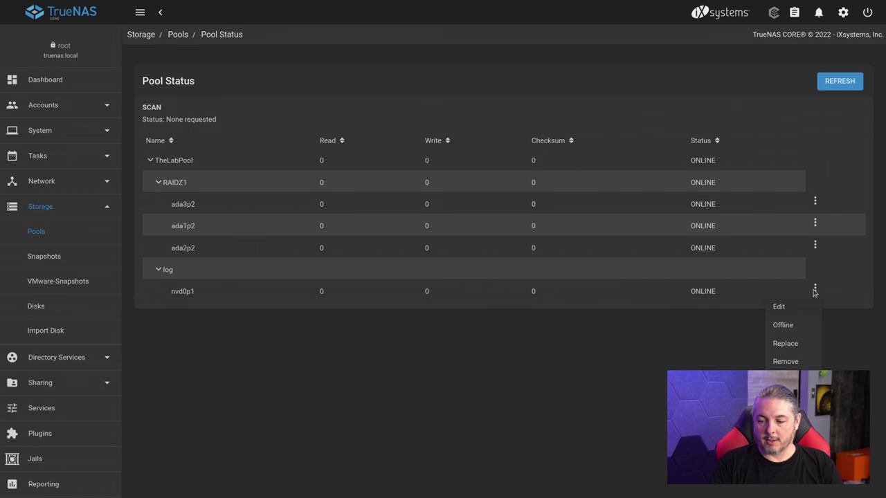
click(793, 370)
click(390, 276)
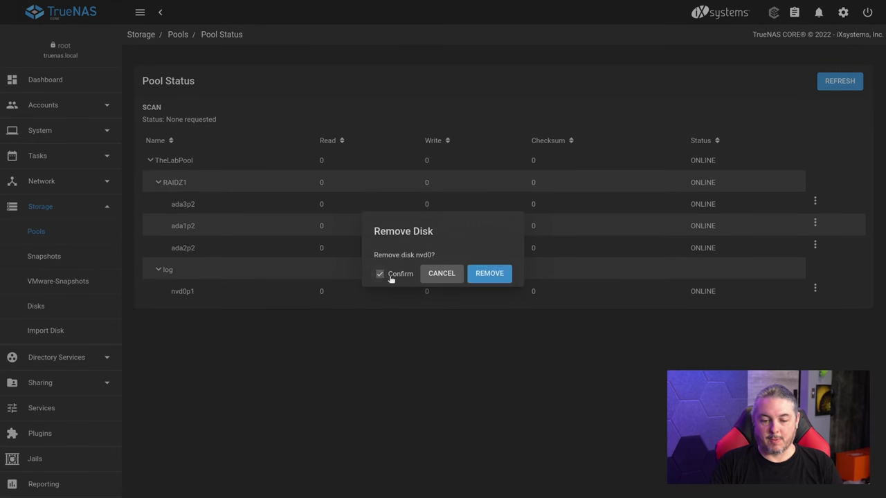
click(493, 273)
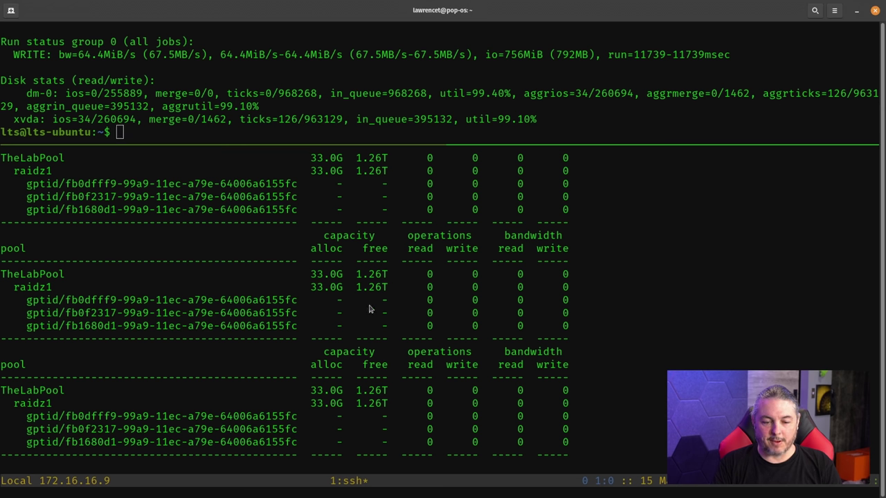
Step: Go back to the Storage Pools overview to check TheLabPool, closing its actions menu unused
key(super)
click(247, 257)
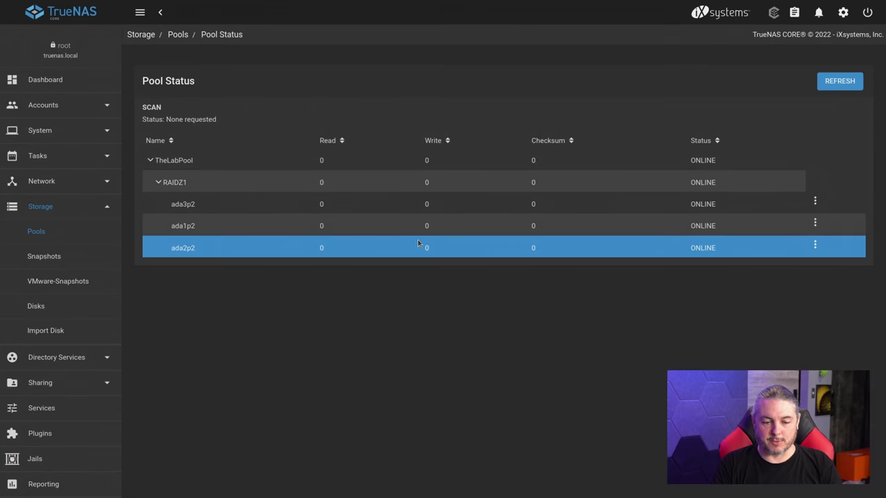
click(30, 233)
click(839, 115)
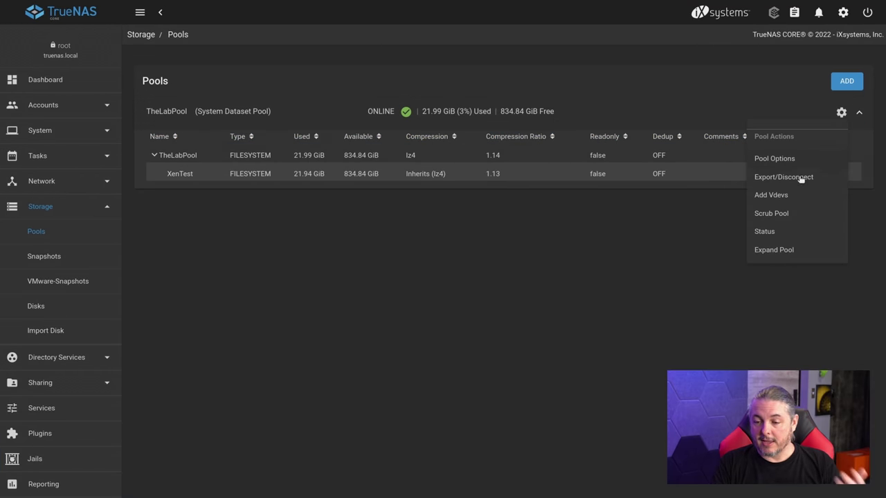
click(523, 333)
key(super)
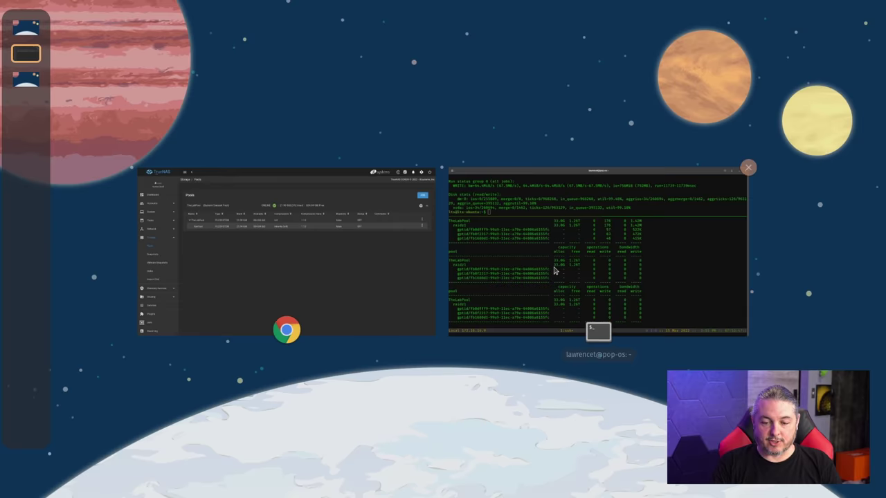
Step: In Run_FIO.sh, comment out the random write line, uncomment the random read line, and save
click(526, 325)
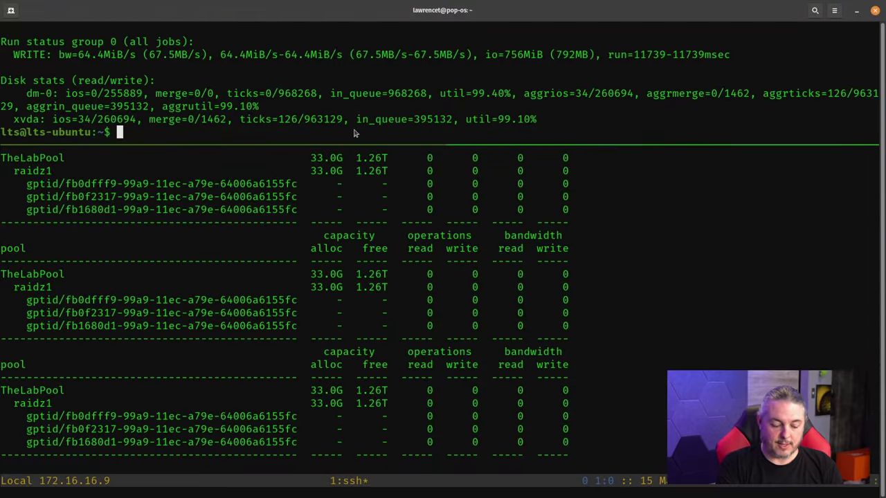
key(ctrl+b)
key(alt+Down)
key(alt+Down)
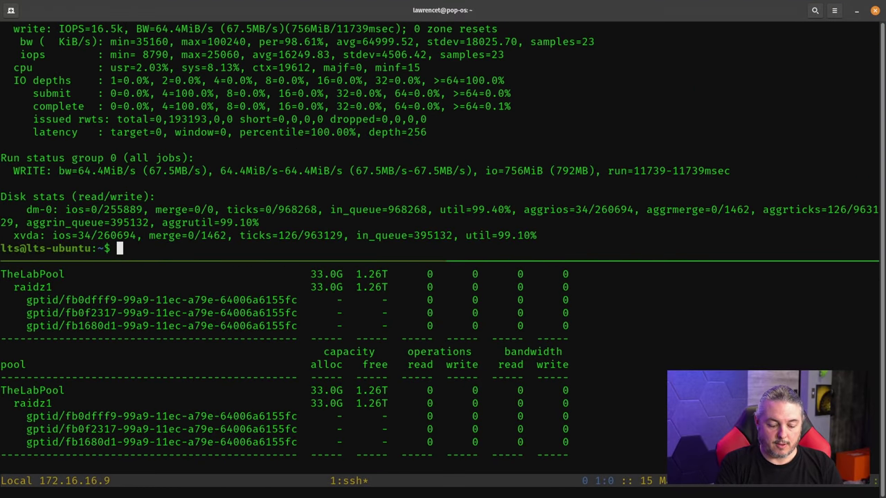
text(vim Run_FIO.sh)
key(Return)
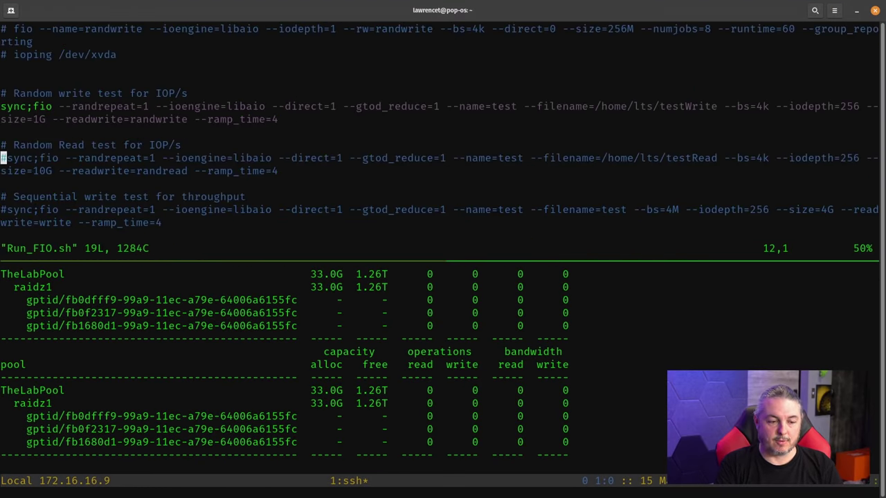
key(x)
key(k)
key(k)
key(k)
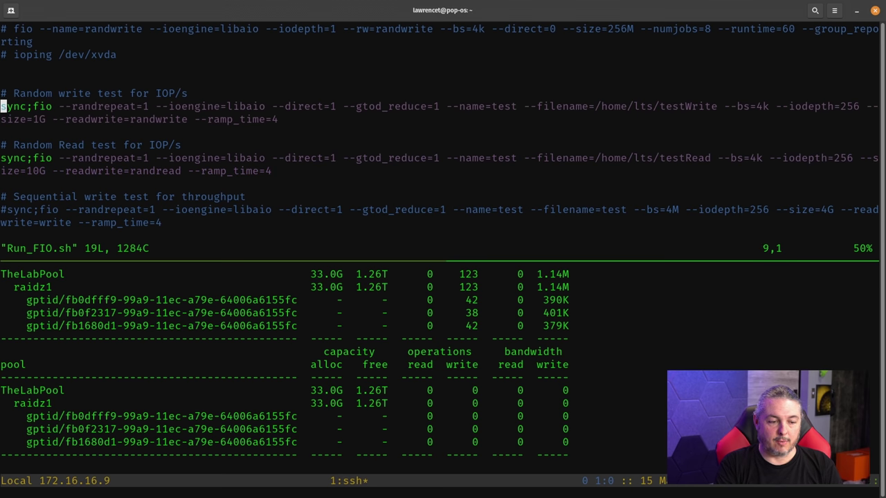
text(i)
text(#)
key(Escape)
key(j)
key(j)
key(j)
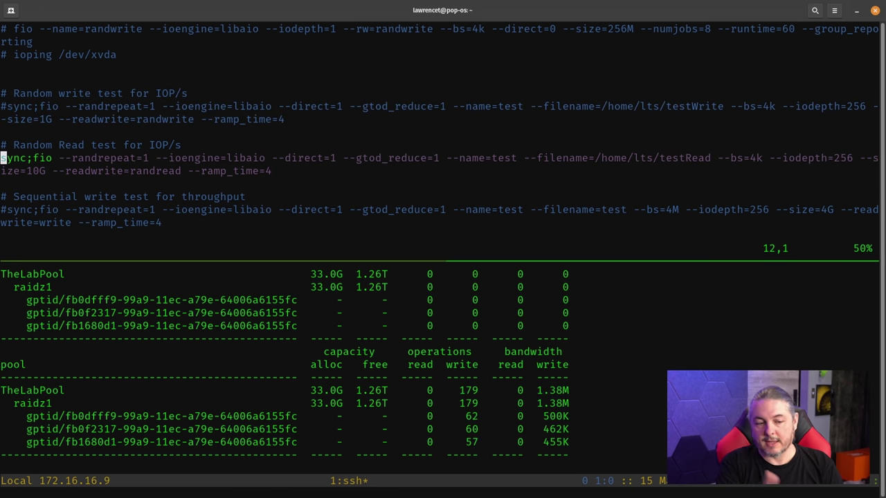
text(:wq)
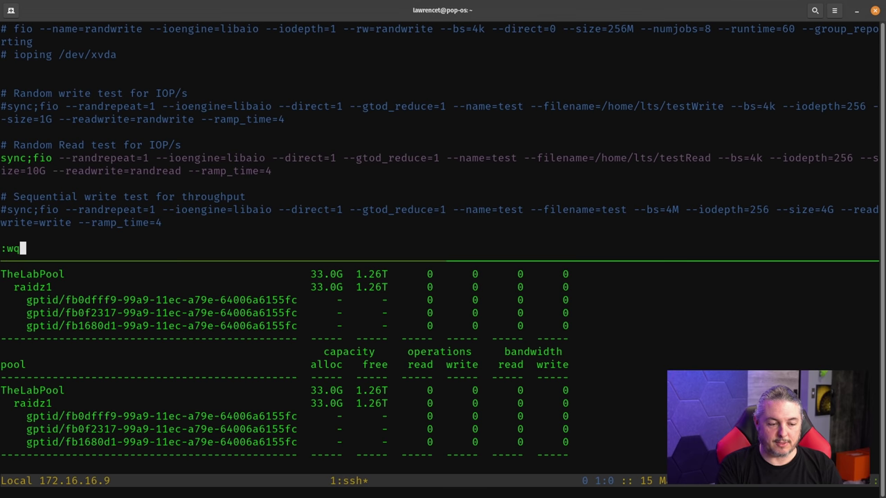
key(Return)
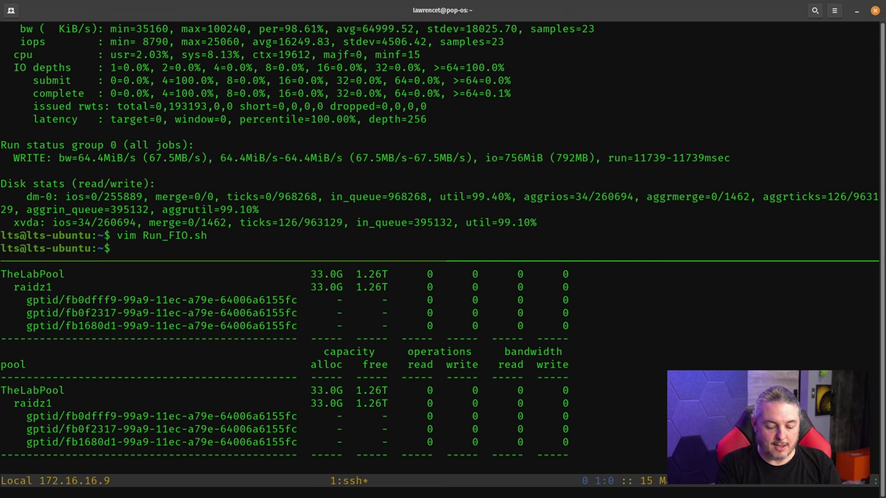
Step: Run ./Run_FIO.sh to start the random read test and watch its progress
text(./Ru)
key(Tab)
key(Return)
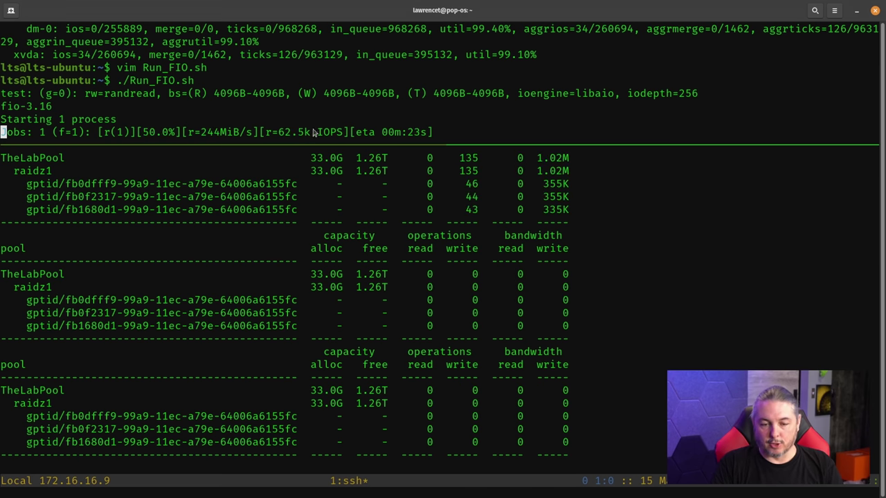
key(super)
click(530, 238)
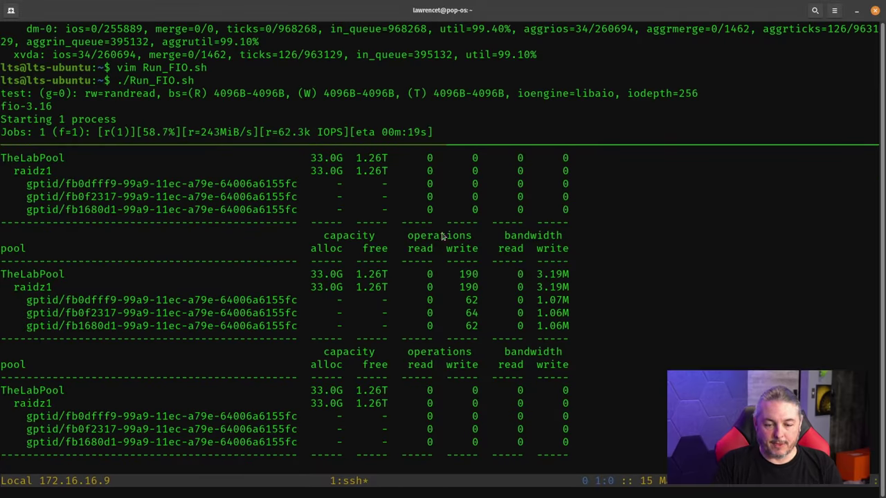
Step: Inspect the TrueNAS Demo Ryzen stats peaks in Xen Orchestra: about 62k read IOPS and 248 MiB/s
key(super)
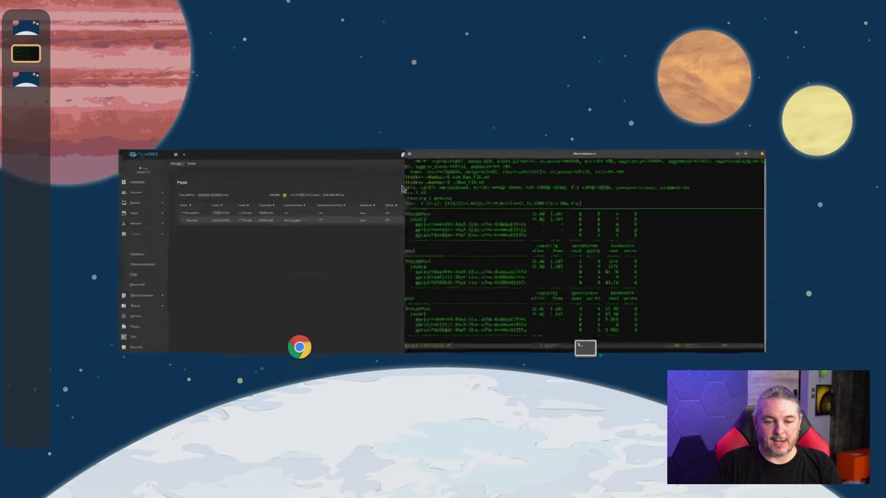
click(285, 208)
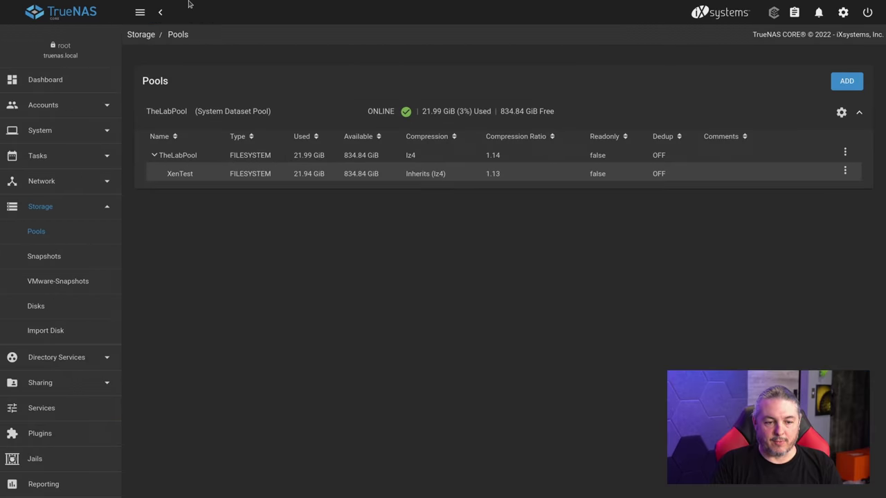
key(alt+Tab)
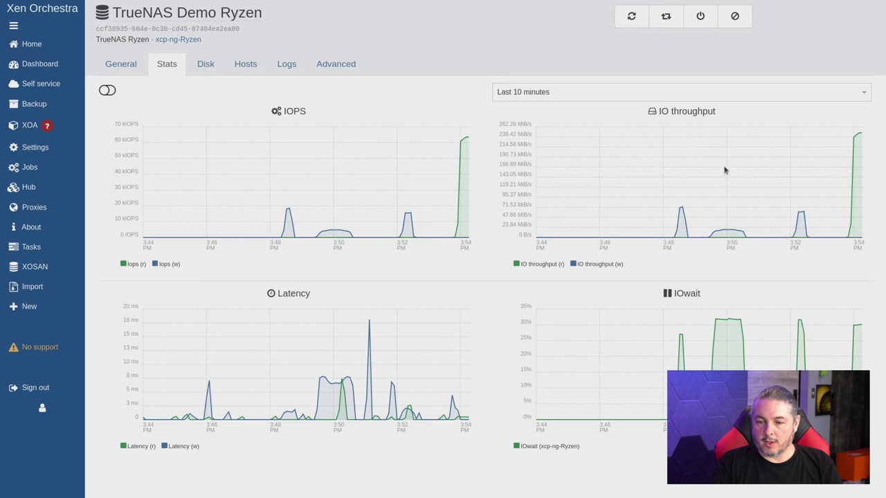
mouse_move(720, 229)
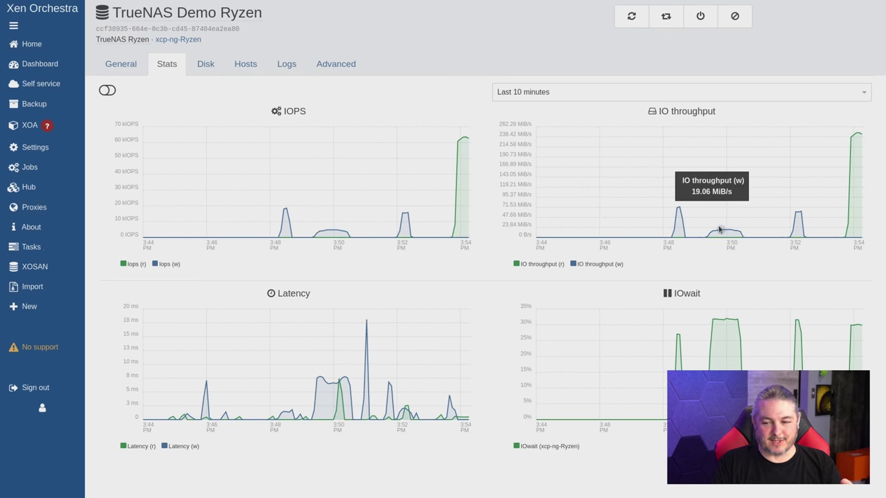
mouse_move(798, 217)
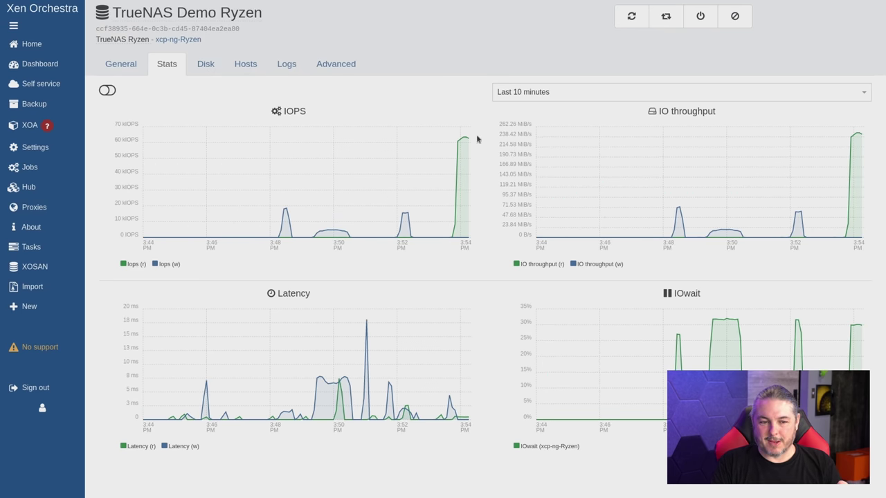
mouse_move(853, 137)
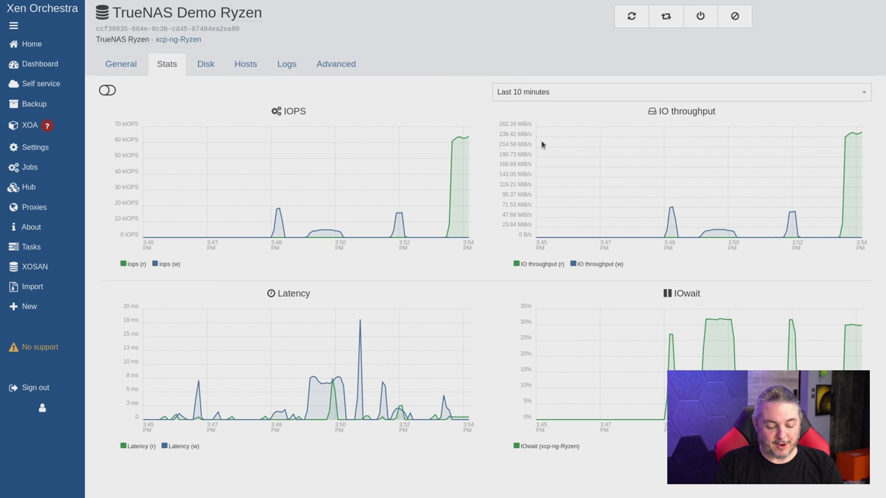
key(super)
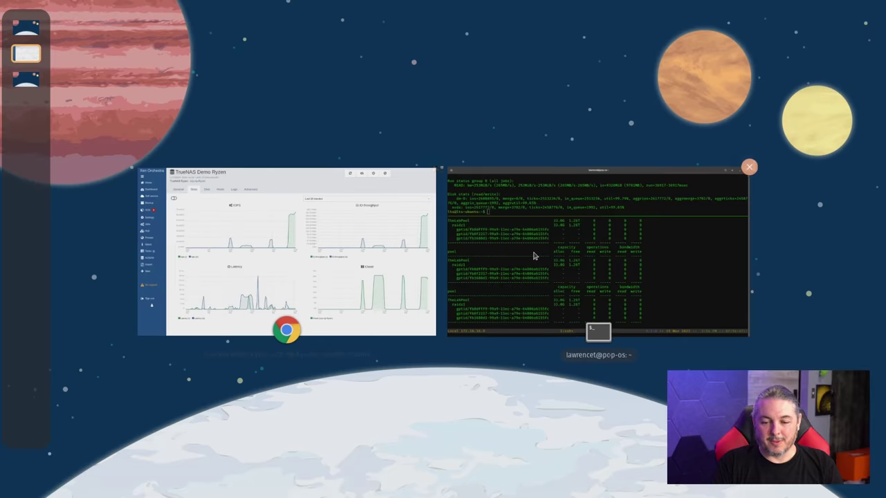
Step: Reopen Run_FIO.sh in vim and highlight the random read test's size=10G setting
click(533, 253)
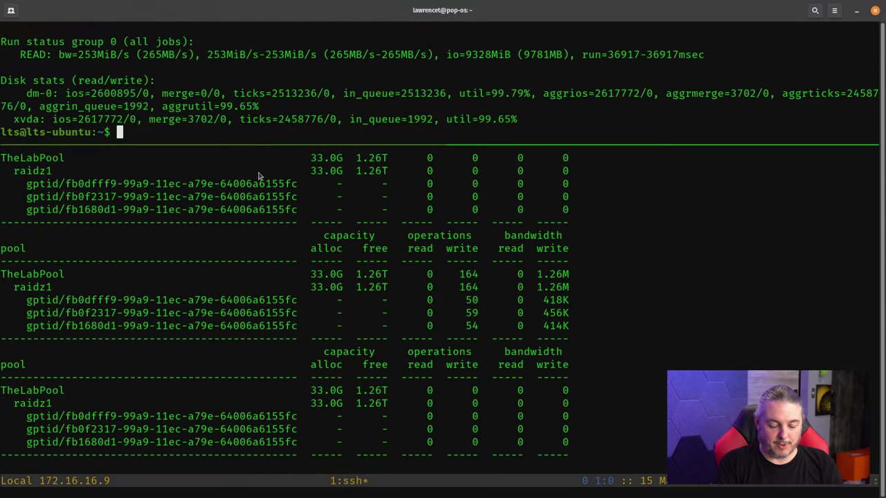
drag(291, 144, 291, 235)
text(vim Run_FIO.sh)
key(Return)
key(Right)
key(Right)
key(Right)
key(Right)
key(Right)
key(Right)
key(Right)
key(Right)
key(Right)
key(Right)
key(Right)
key(Right)
key(Right)
key(Right)
key(Right)
key(Right)
key(Right)
key(Right)
key(Right)
key(Right)
key(Right)
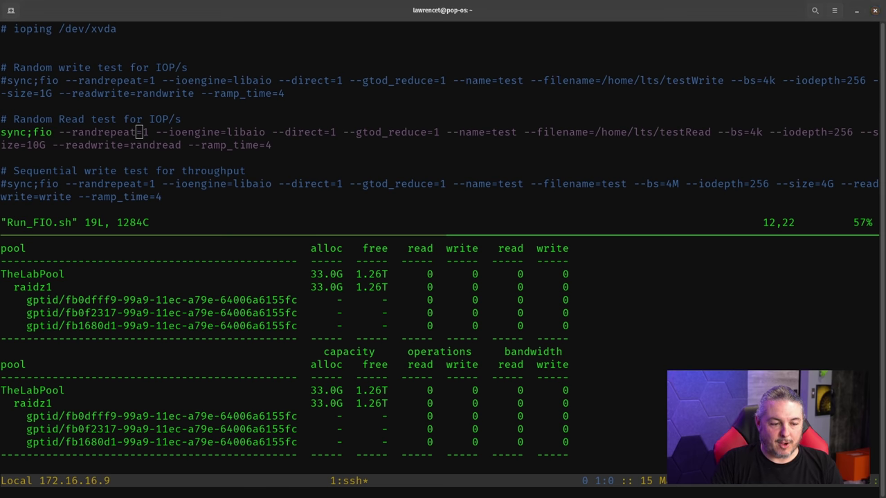
drag(2, 148, 53, 150)
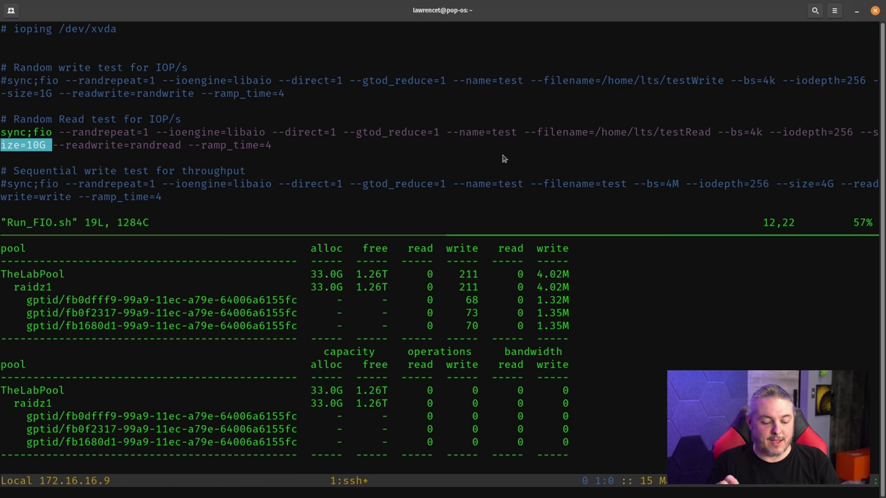
Step: Switch to the TrueNAS dashboard tab in the browser
key(super)
click(342, 224)
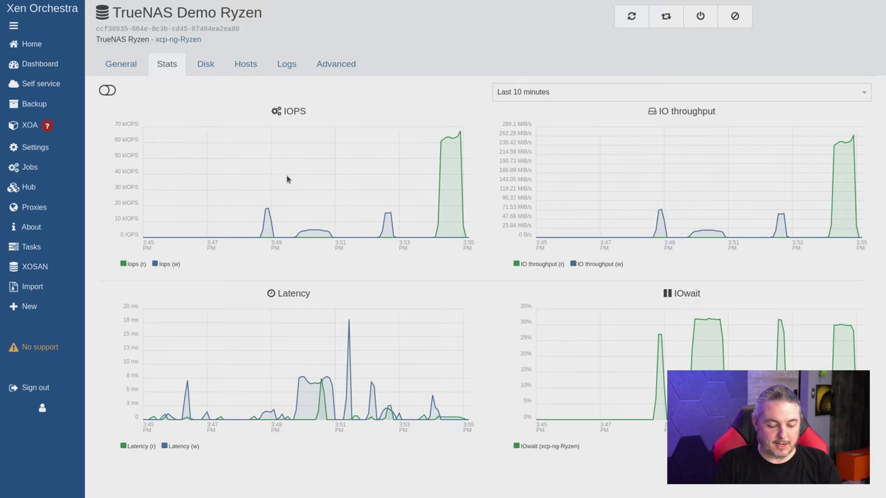
key(ctrl+Tab)
click(45, 79)
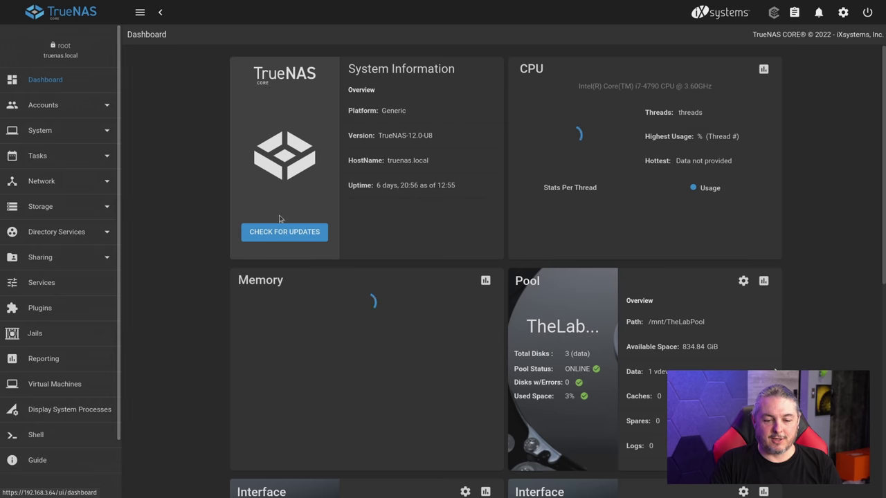
scroll(385, 323, down, 2)
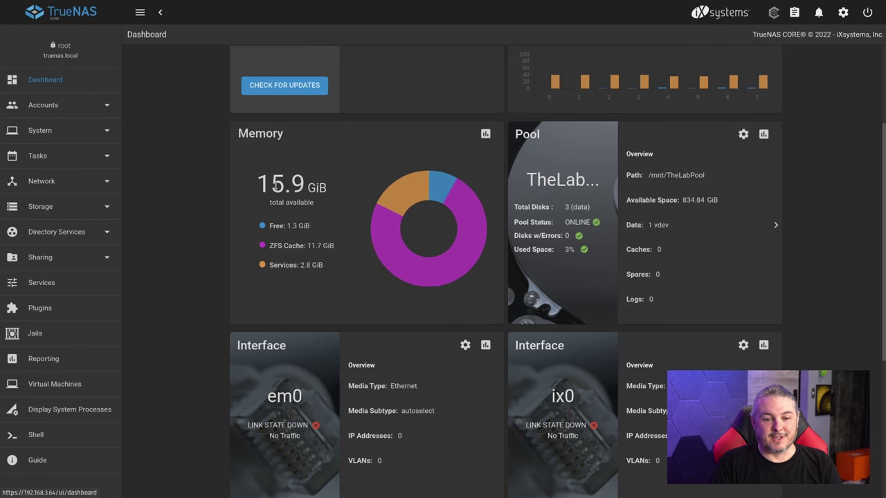
drag(305, 246, 332, 253)
click(329, 254)
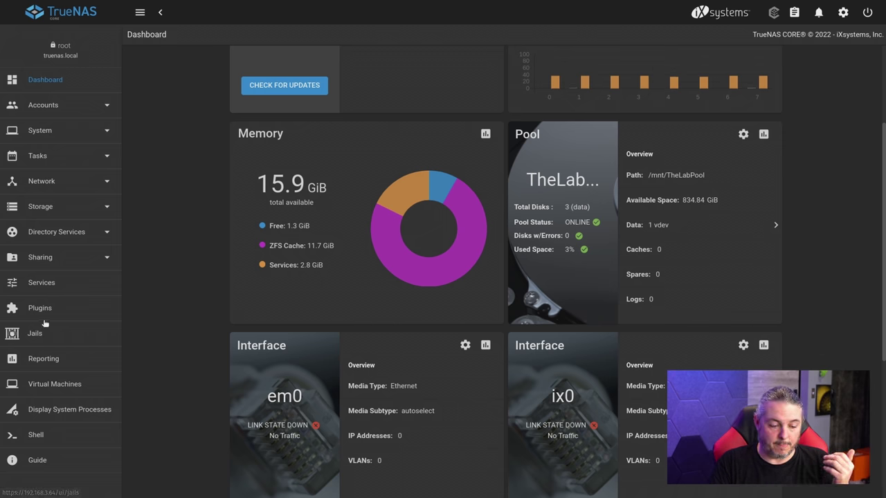
Step: Show the ZFS reports under Reporting and browse the ARC size and hit ratio charts
click(45, 359)
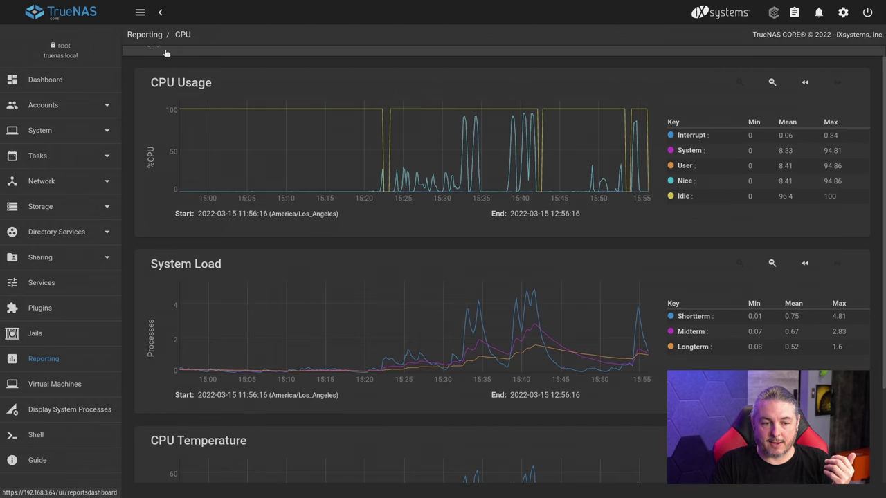
click(166, 53)
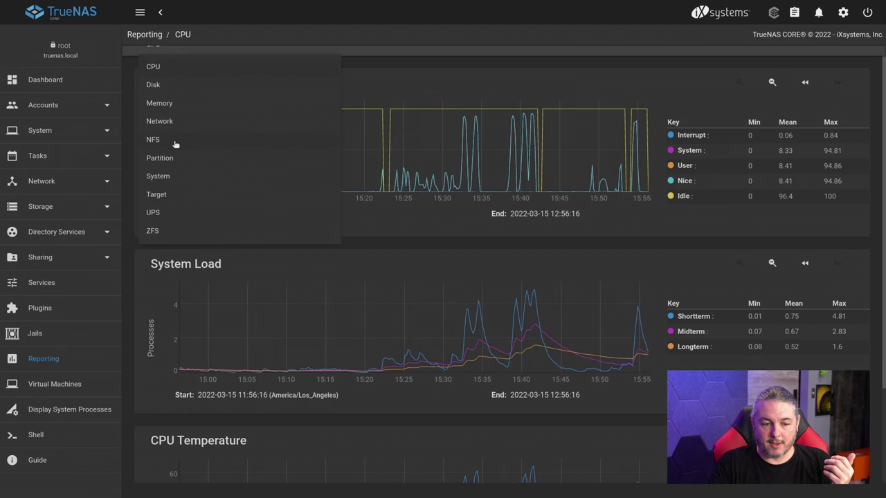
click(153, 231)
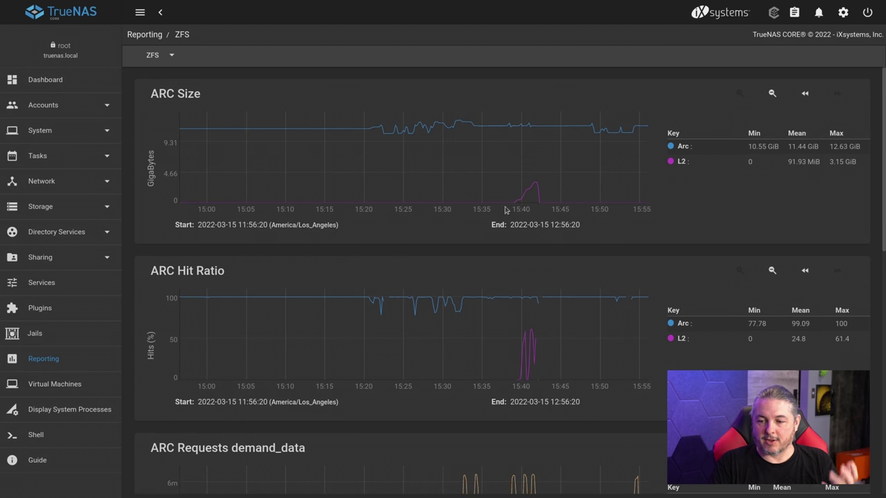
scroll(692, 198, down, 2)
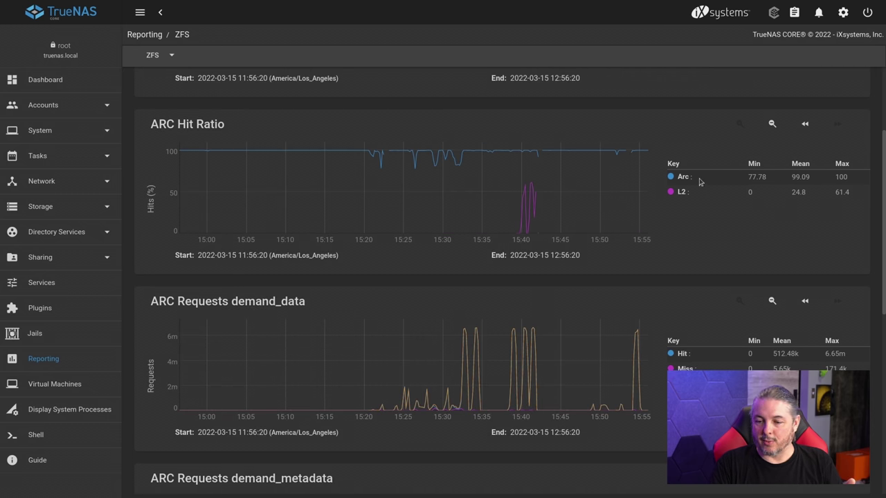
drag(748, 177, 809, 178)
scroll(815, 256, down, 2)
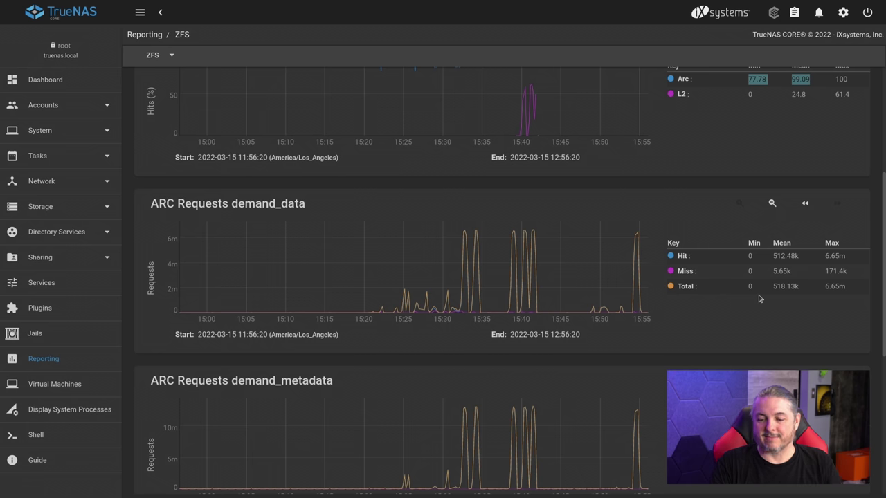
mouse_move(637, 236)
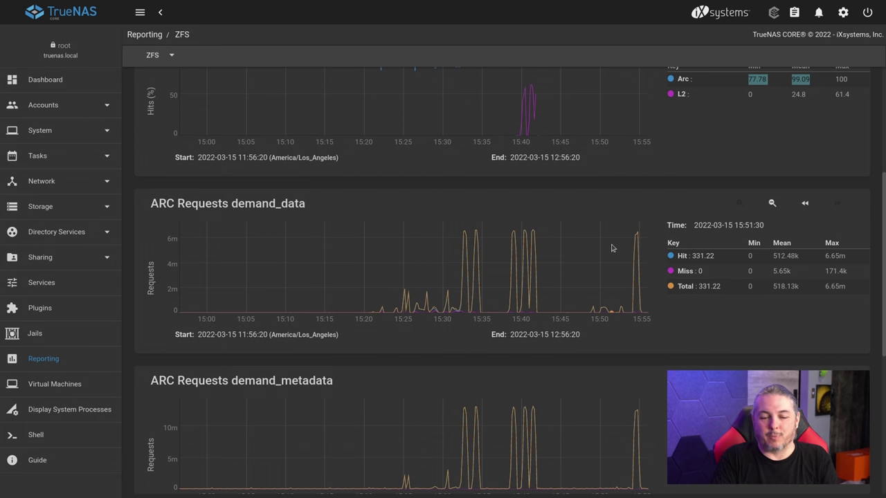
scroll(612, 248, up, 4)
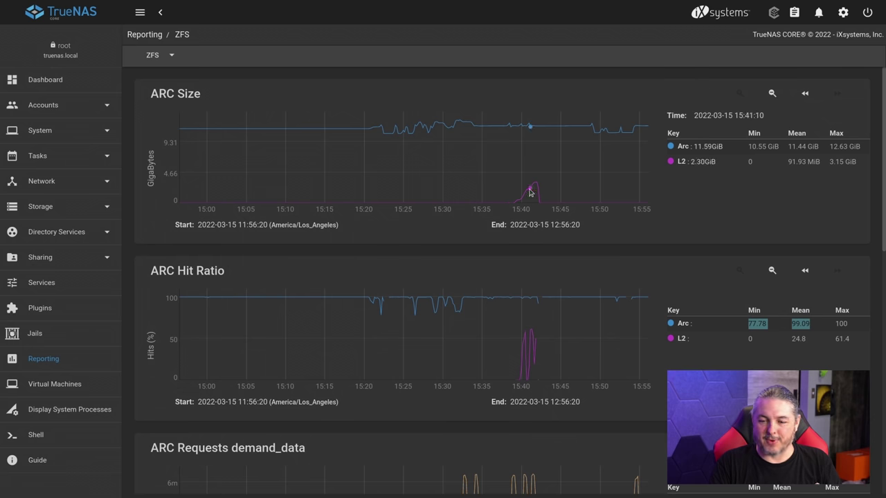
scroll(597, 270, down, 3)
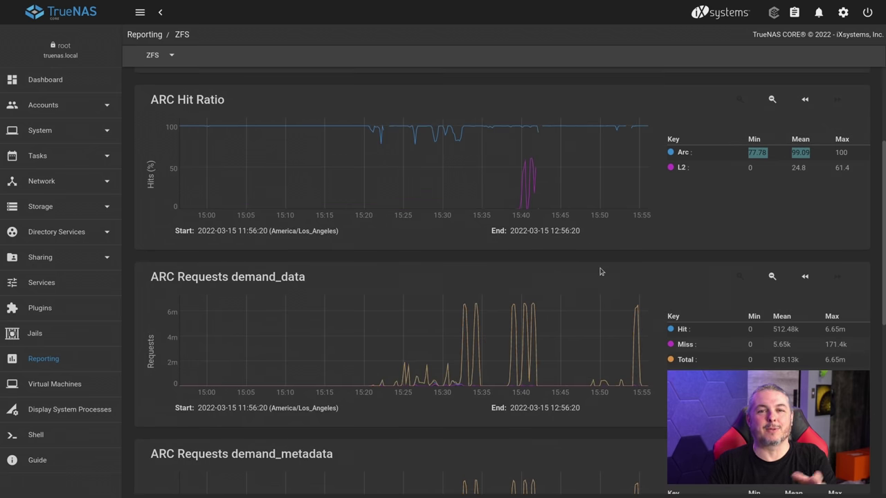
scroll(592, 266, up, 3)
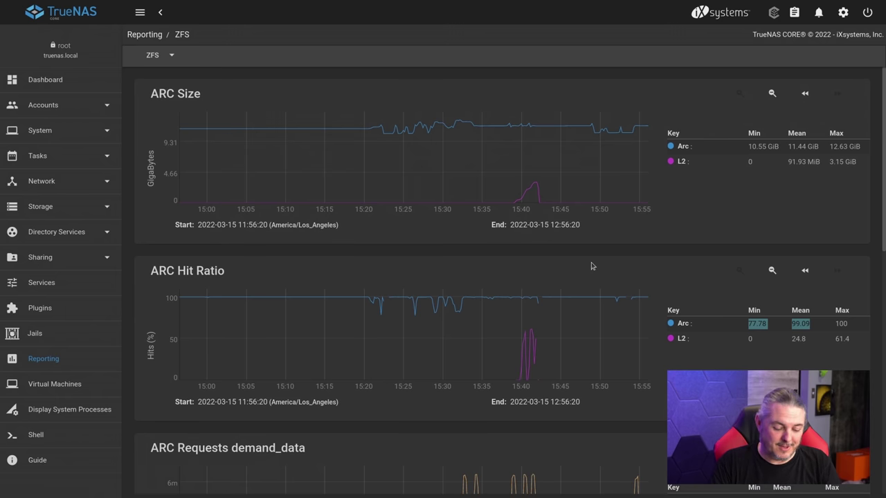
Step: Add nvd0 to TheLabPool as a Cache VDev through Add Vdevs, confirming the disk erase
click(41, 206)
click(49, 231)
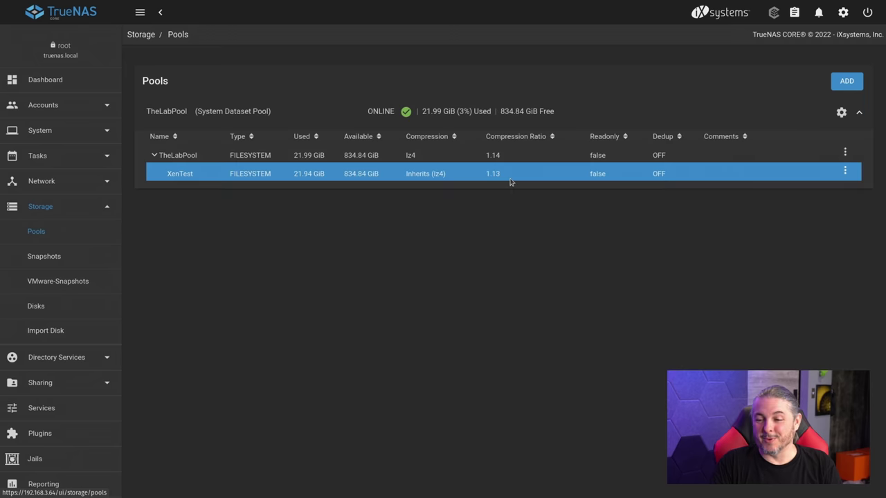
click(842, 113)
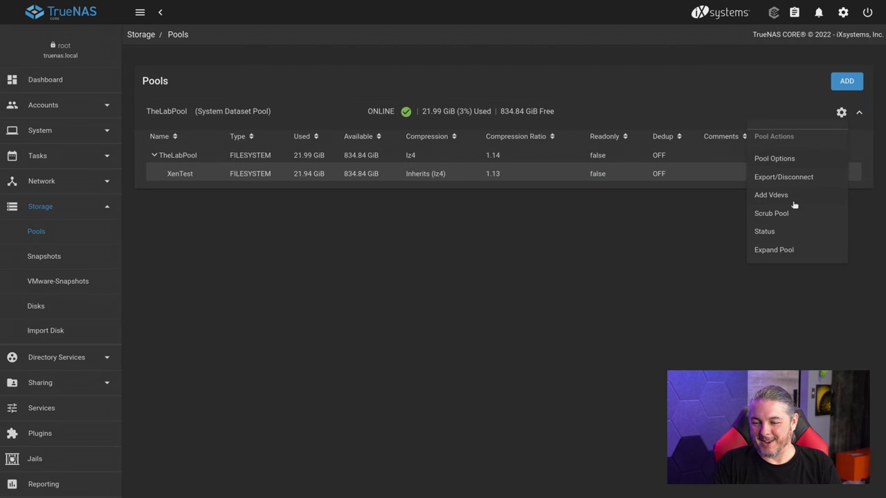
click(771, 196)
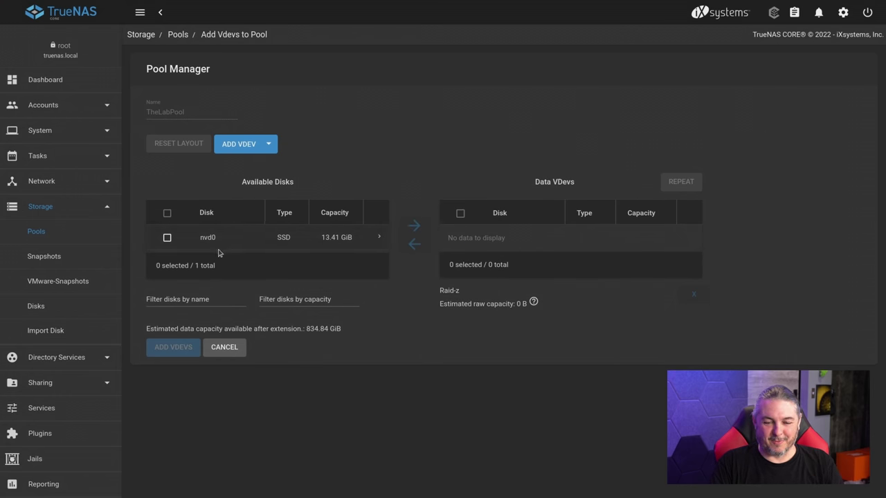
click(257, 145)
click(278, 218)
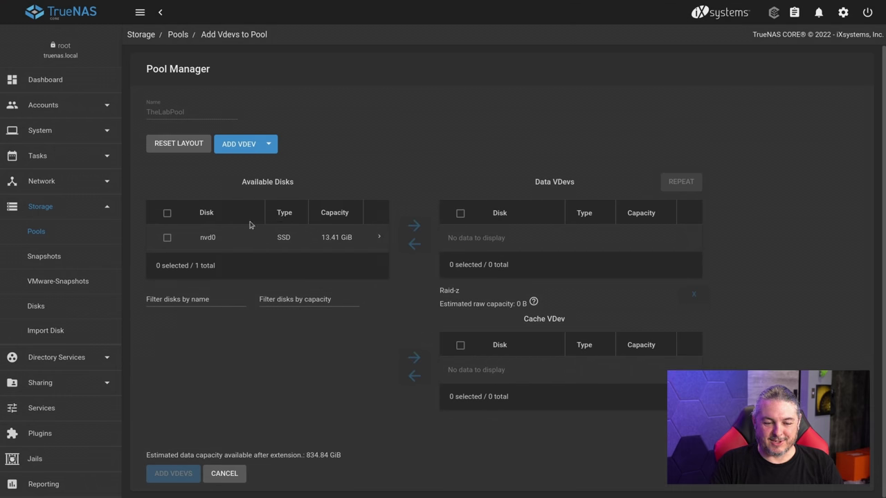
click(166, 238)
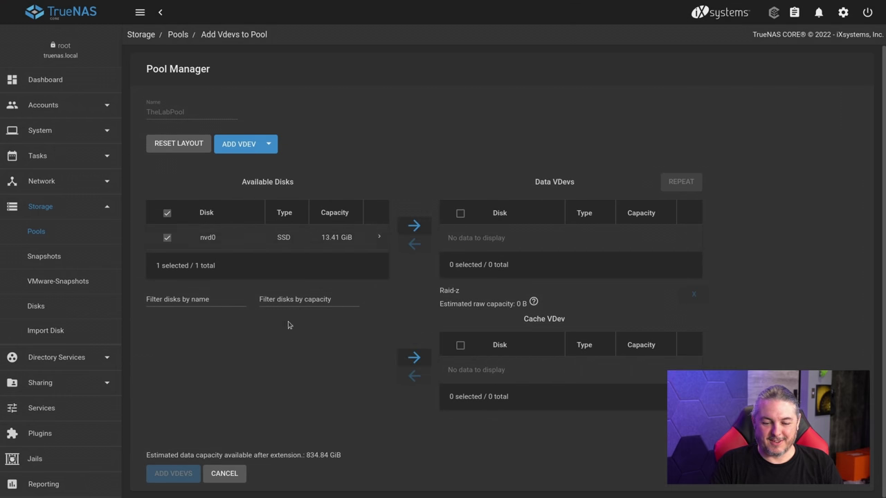
click(414, 358)
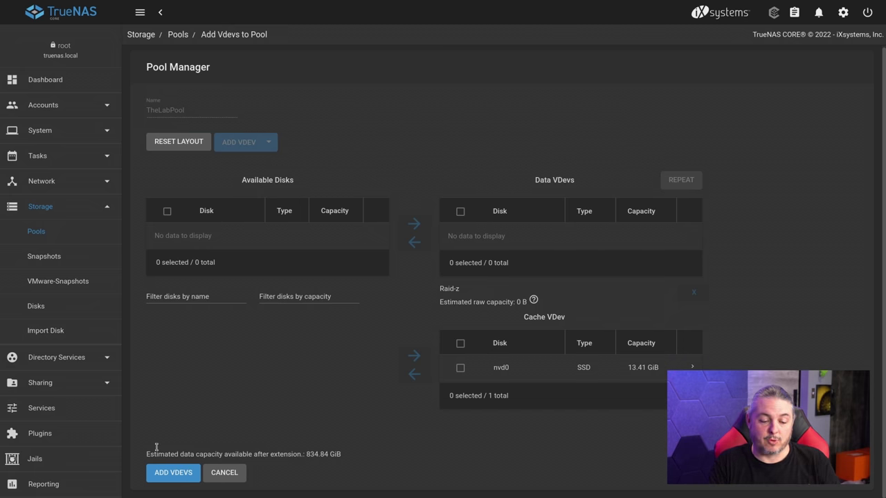
click(173, 471)
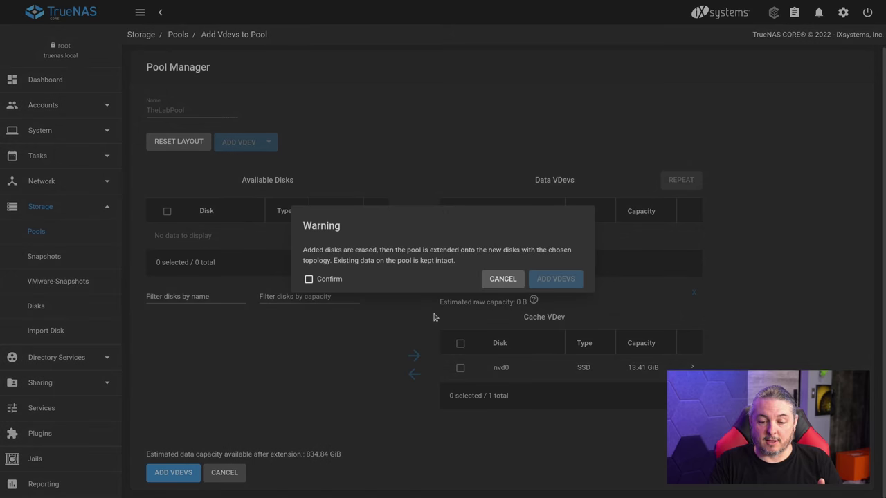
click(337, 280)
click(560, 283)
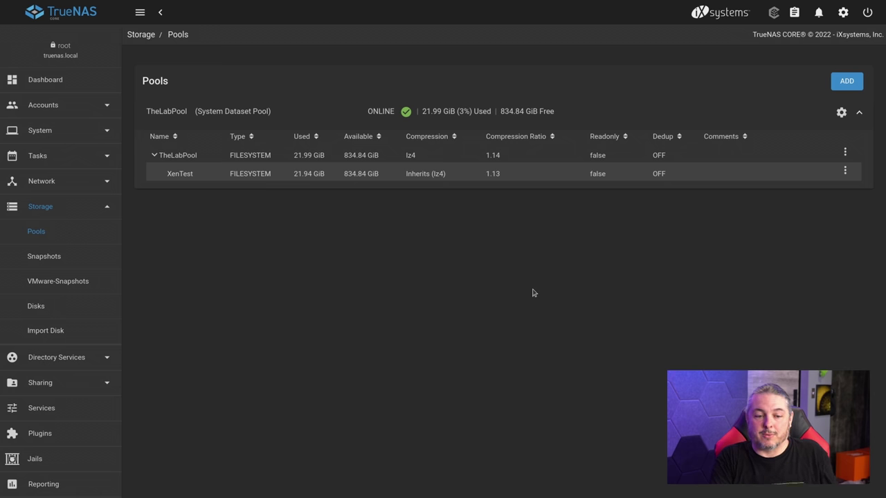
Step: In the terminal, mark the cache device in iostat and save and close Run_FIO.sh with :wq
key(super)
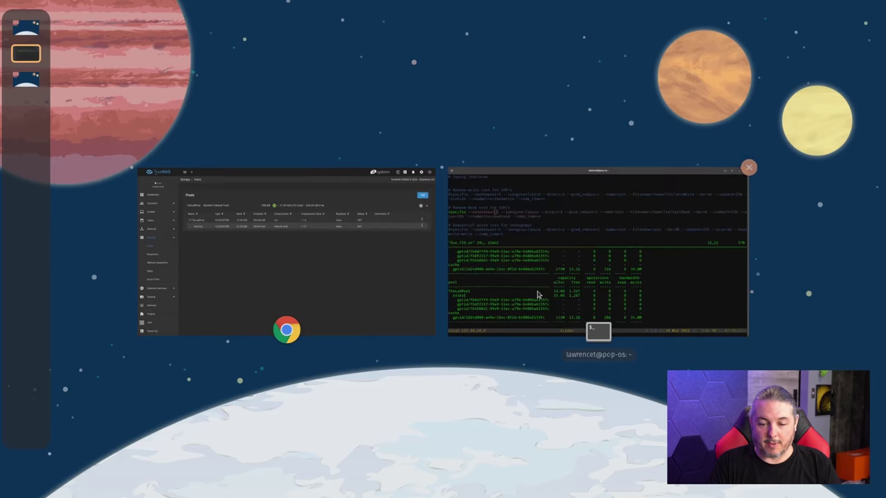
click(535, 295)
drag(14, 303, 285, 301)
click(281, 192)
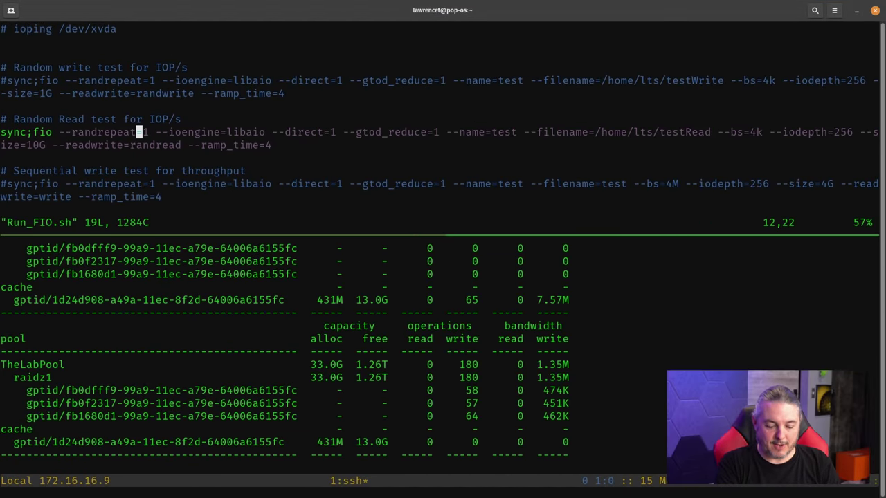
text(:wq)
key(Return)
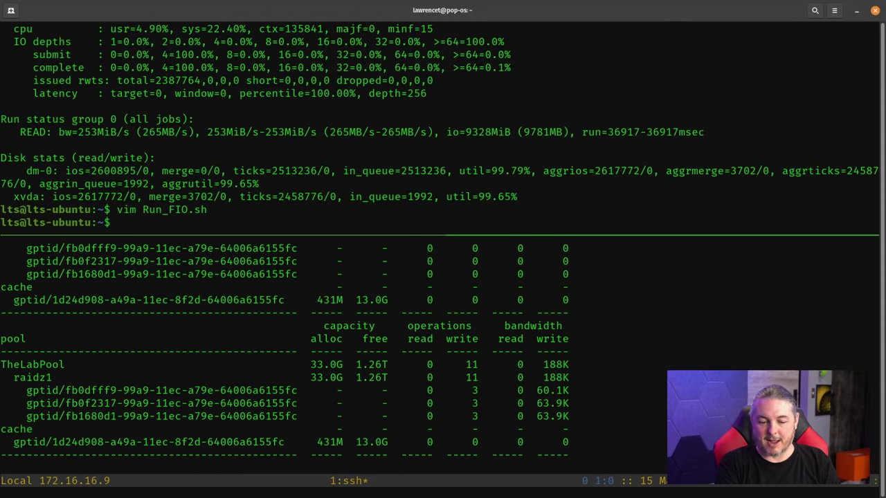
Step: Mark the cache device's allocated space, then run ./Run_FIO.sh to start the random-read test
double_click(327, 302)
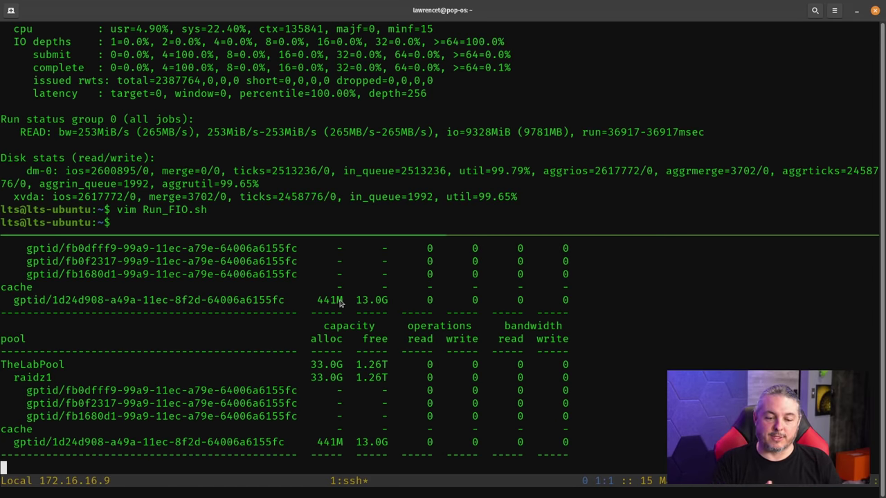
click(306, 176)
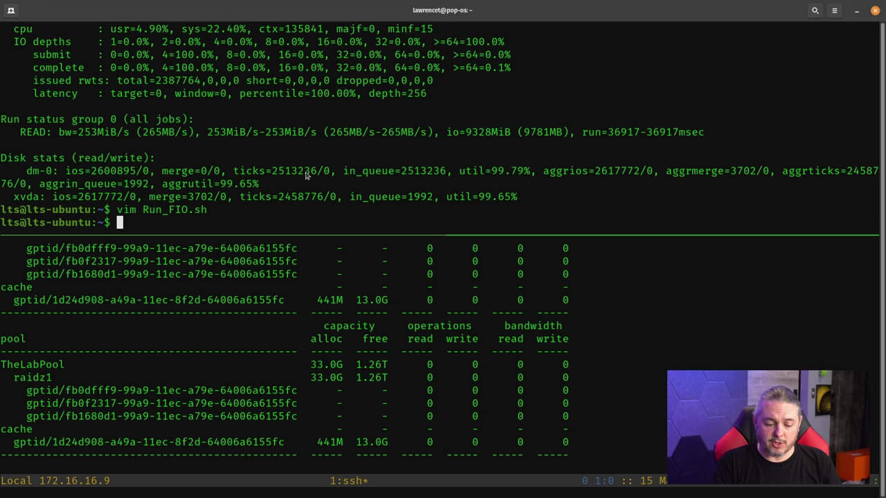
text(./Ru)
key(Tab)
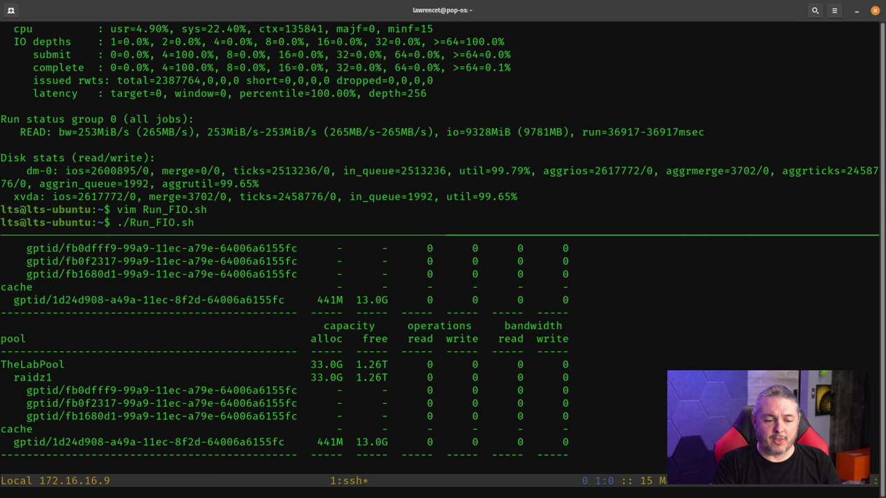
key(Return)
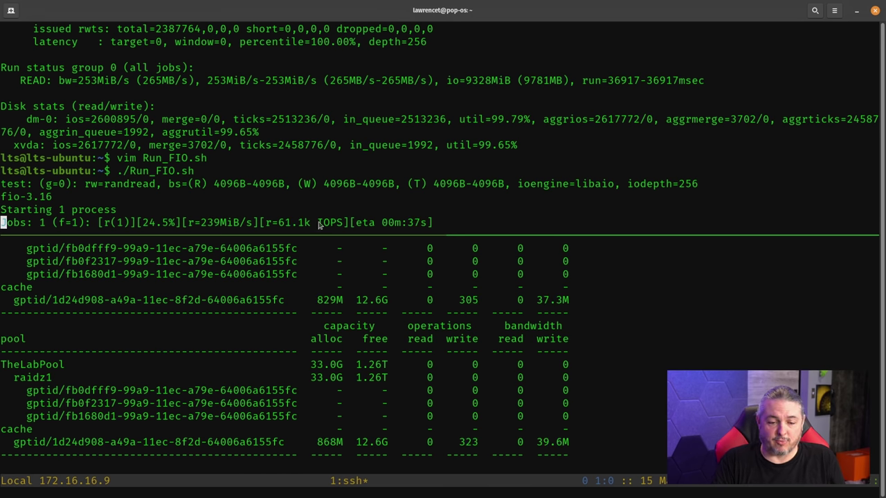
Step: Watch the randread run finish at 247 MiB/s and mark the cache device's 1.77G iostat row
scroll(274, 210, up, 5)
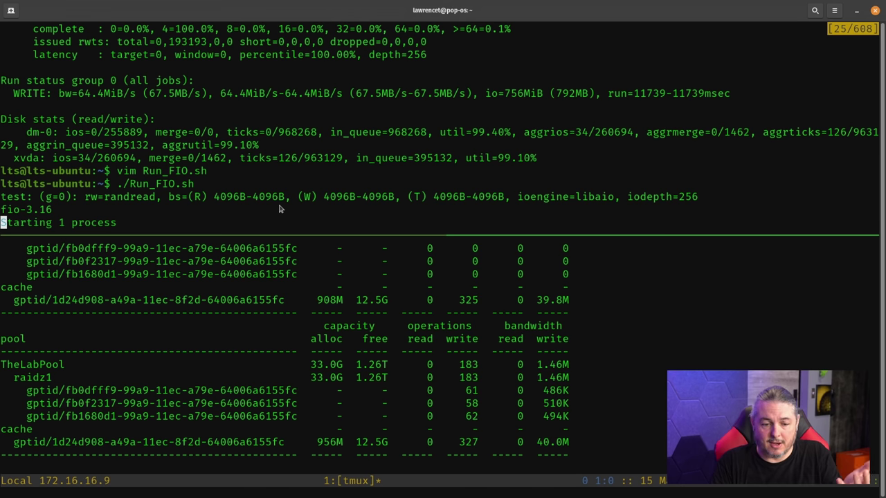
scroll(280, 209, down, 1)
scroll(280, 209, down, 4)
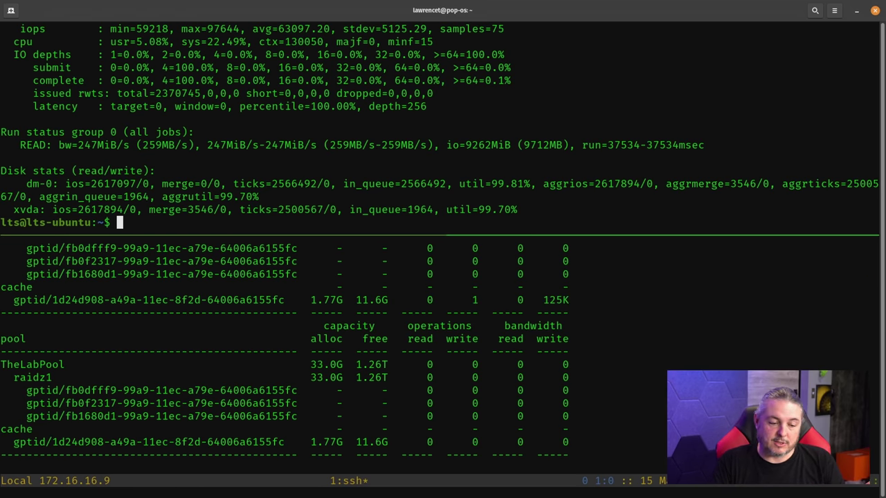
drag(310, 307, 381, 303)
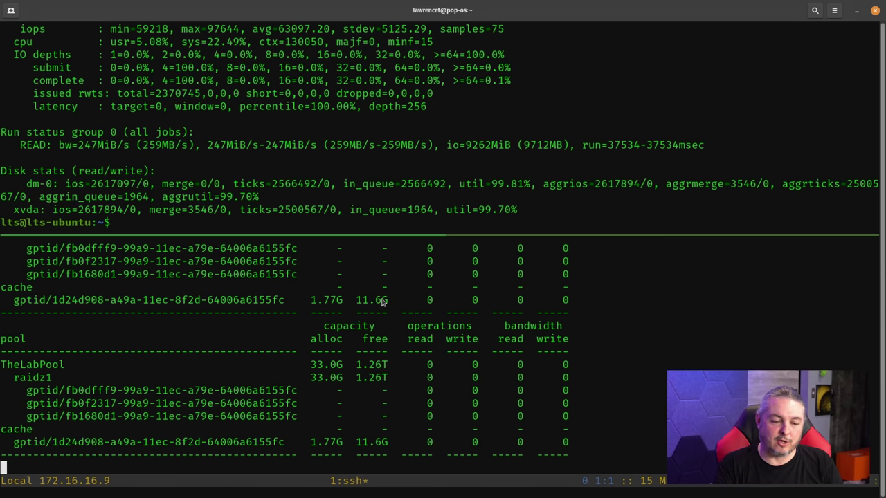
Step: Turn the ./Run_FIO.sh command line into vim Run_FIO.sh to reopen the script
click(285, 129)
text(./Run_FIO.sh)
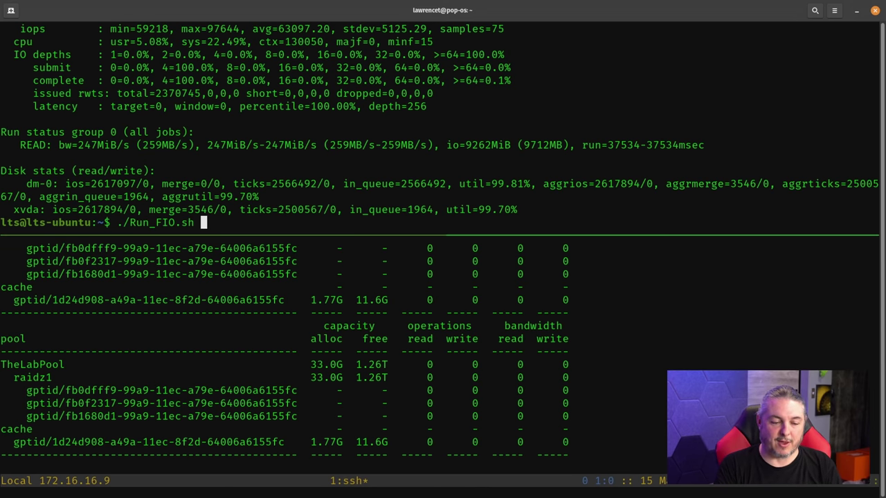
key(ctrl+a)
key(Delete)
key(Delete)
text(vim)
key(Return)
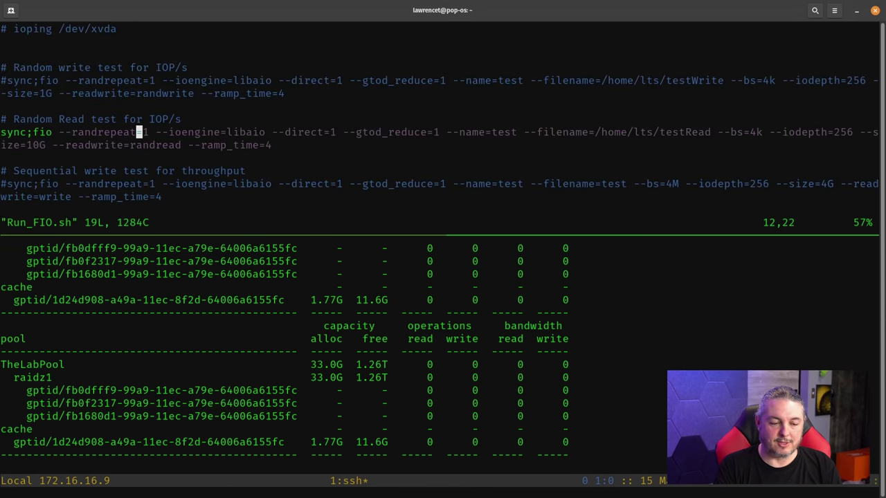
Step: Uncomment the random-read fio command, change its size to 25G, and save the script
key(Down)
key(Down)
key(Left)
key(Left)
key(Home)
key(Up)
key(Up)
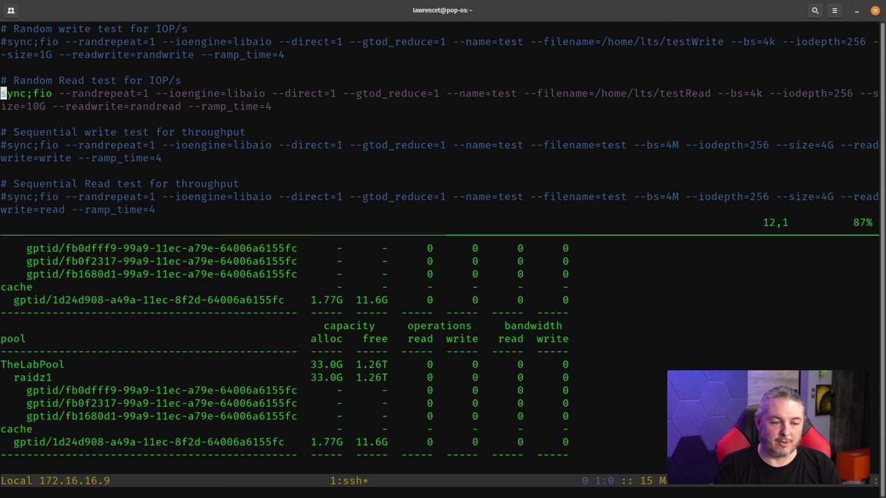
key(x)
key(End)
key(Left)
key(Left)
key(Left)
key(Left)
key(Left)
key(Left)
key(Left)
key(Left)
key(Left)
key(Left)
key(Left)
key(Left)
key(Left)
key(Left)
key(Left)
key(Left)
key(Left)
key(Left)
key(Left)
key(Left)
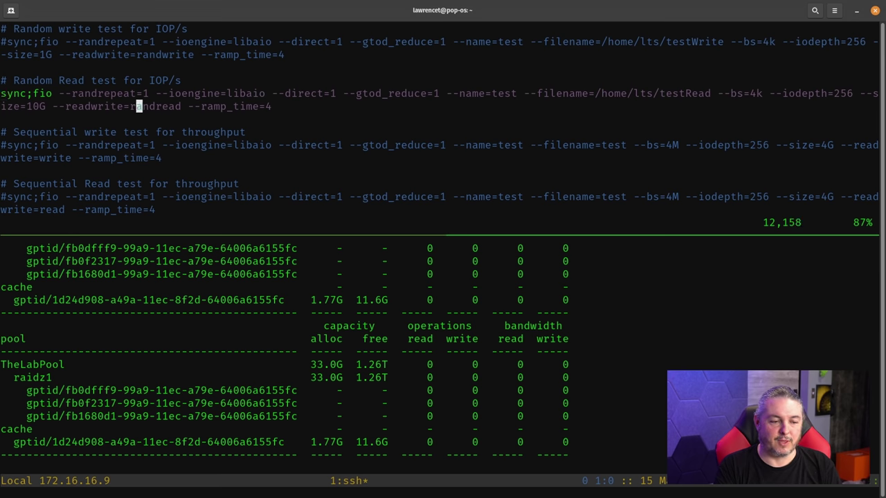
key(Left)
key(Left)
key(Left)
key(Left)
key(Left)
key(Left)
key(Left)
key(Left)
key(Left)
key(Left)
key(Left)
key(Left)
key(Left)
key(X)
key(X)
text(ize=25)
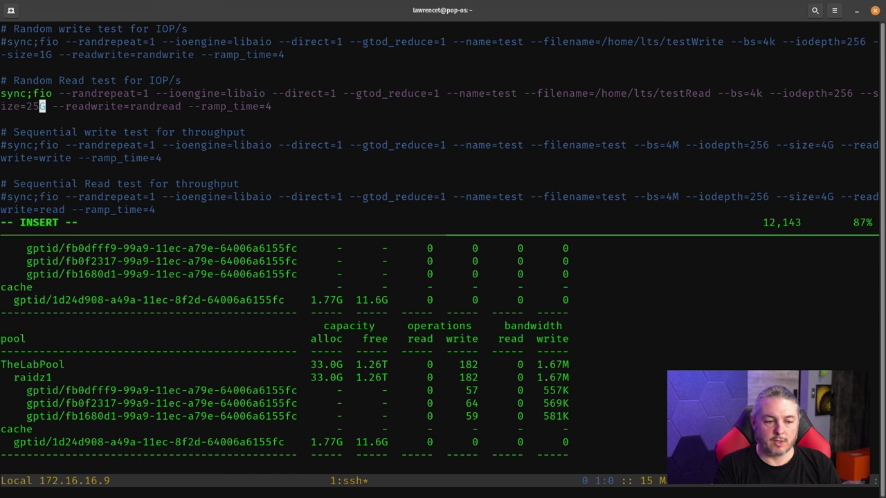
key(Escape)
text(:wq)
key(Return)
Step: Run the 25G random-read test, enlarging the iostat pane and marking the cache row and read bandwidth
text(./R)
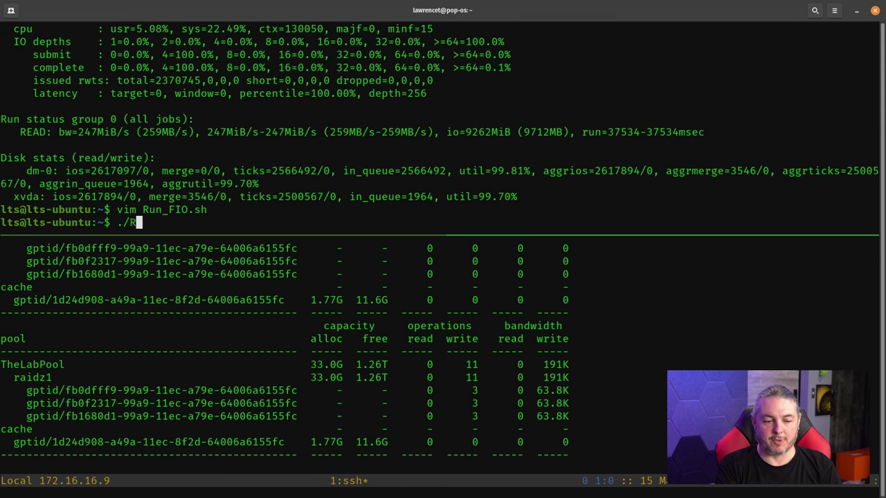
key(Tab)
key(Return)
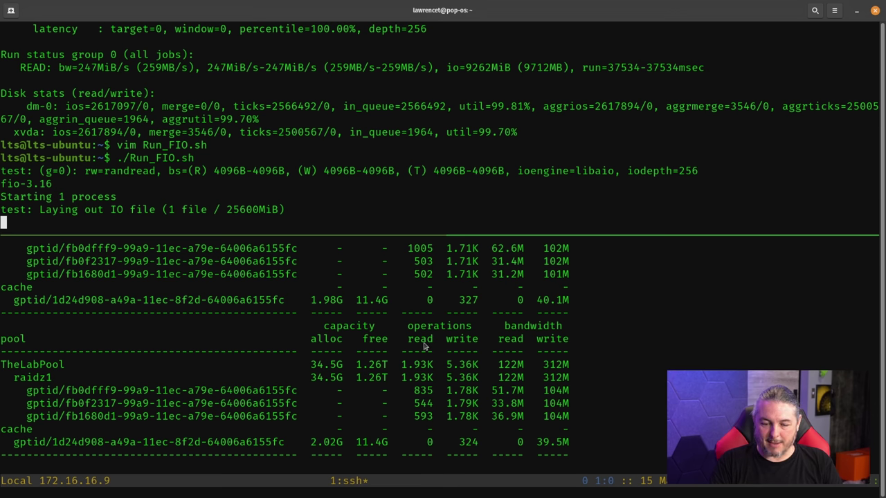
key(ctrl+b)
key(ctrl+Up)
key(ctrl+Up)
key(ctrl+Up)
key(ctrl+Up)
key(ctrl+Up)
key(ctrl+Up)
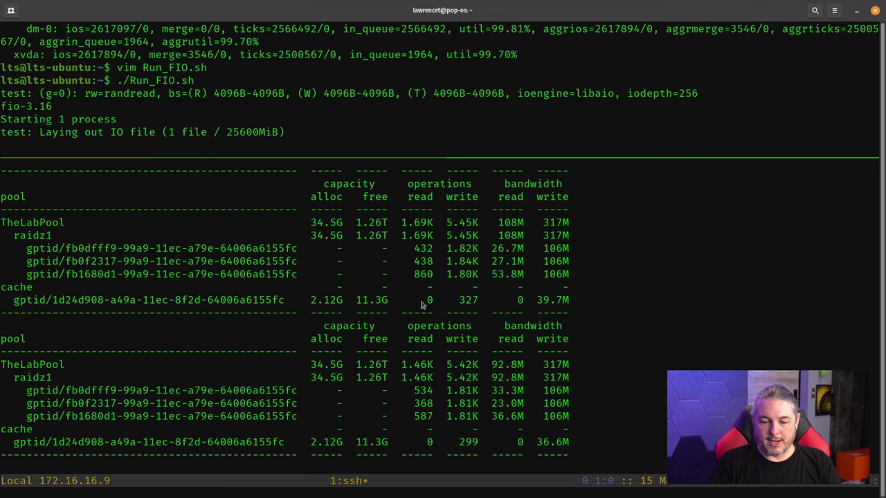
drag(14, 300, 584, 302)
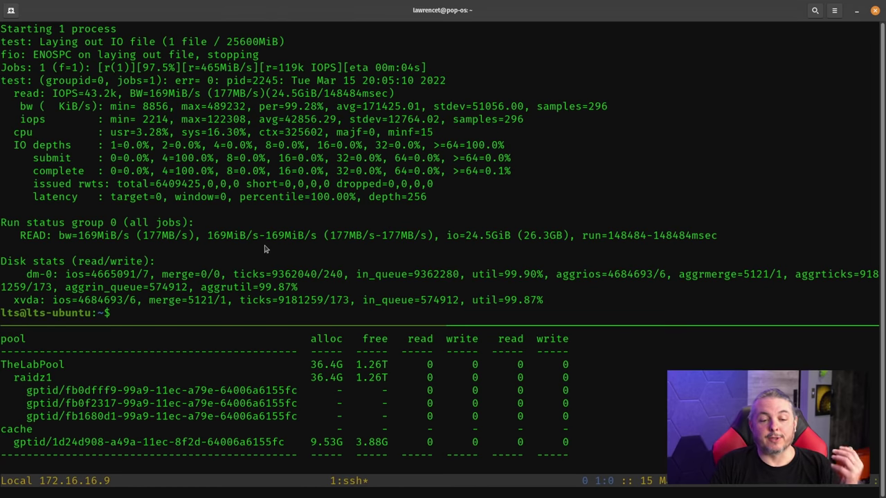
drag(208, 236, 343, 250)
scroll(342, 250, up, 4)
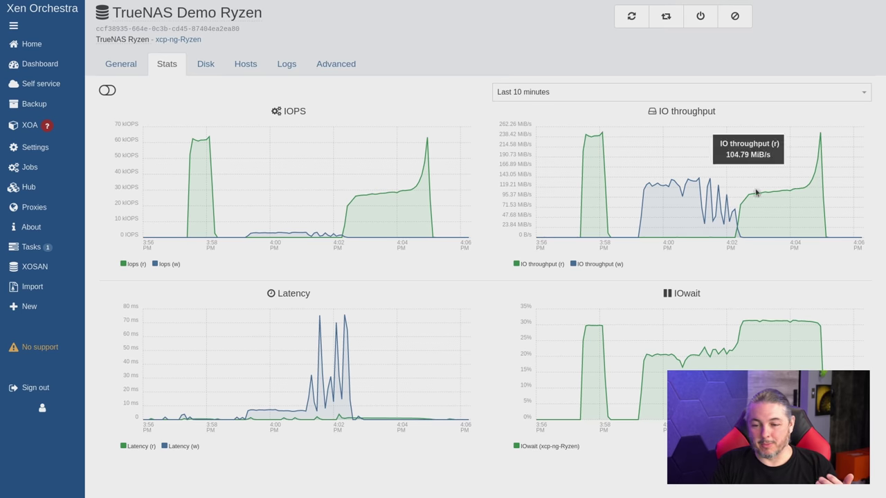
Step: Inspect the TrueNAS Demo Ryzen IO throughput peaks comparing both random-read runs
mouse_move(818, 137)
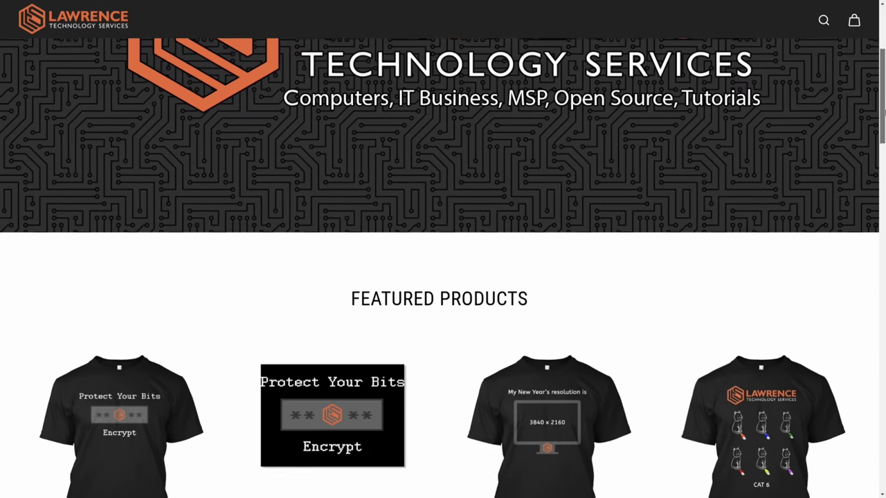
Step: Search the forum for 'dns' and open the 'DNS Malware Filtering Compared: Quad9 VS Cloudflare VS DNS Filter' thread
scroll(884, 158, down, 4)
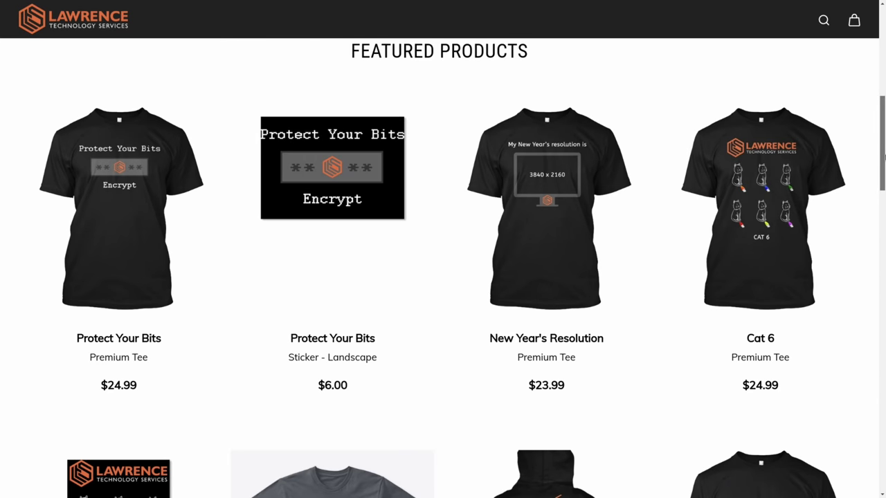
scroll(883, 158, down, 3)
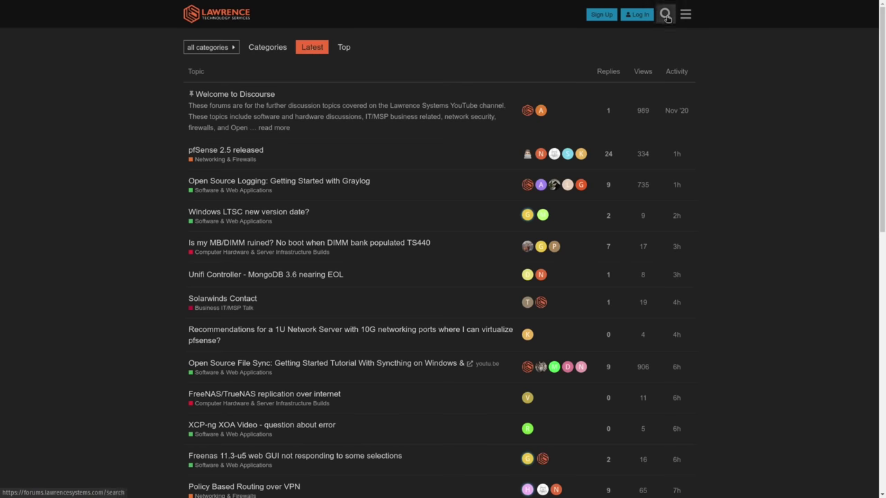
click(666, 15)
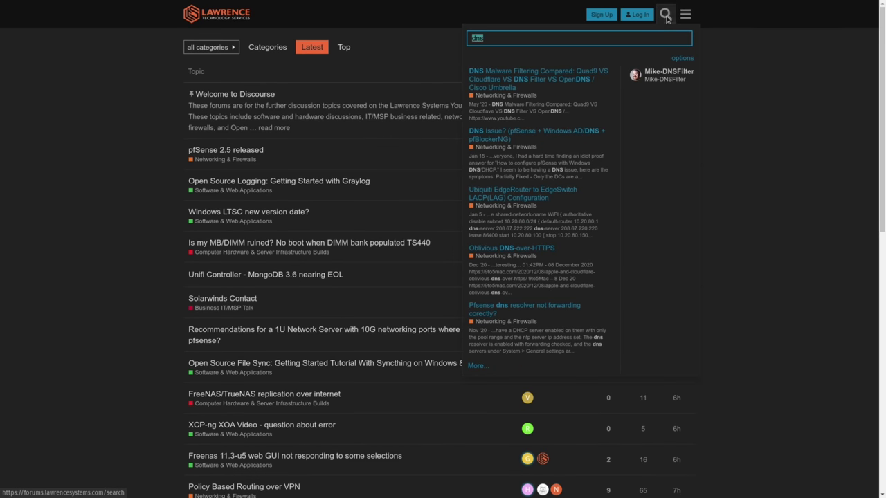
click(558, 74)
scroll(550, 175, down, 10)
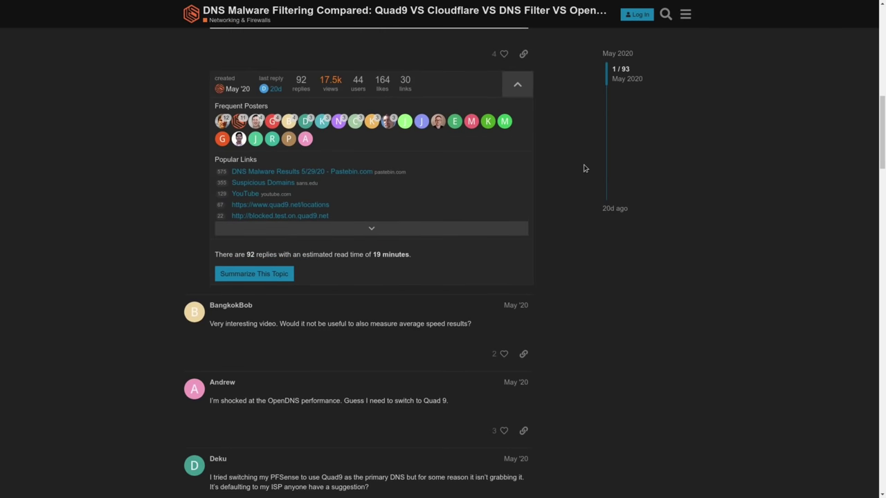